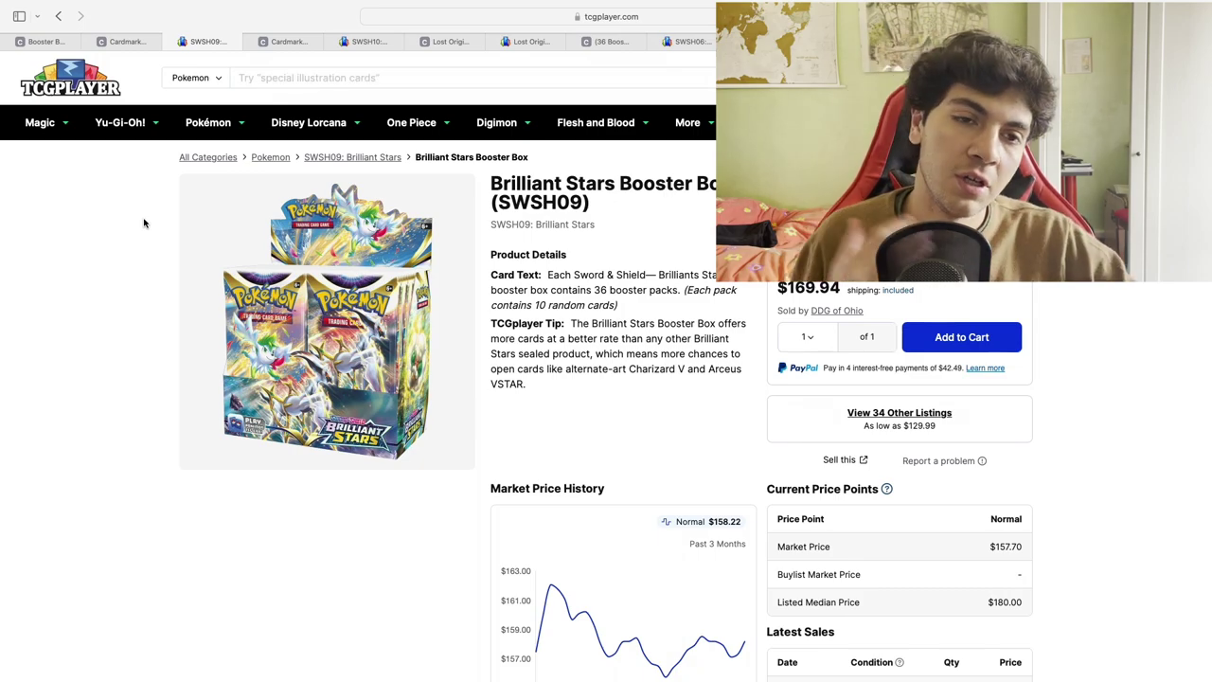
scroll(175, 233, down, 1)
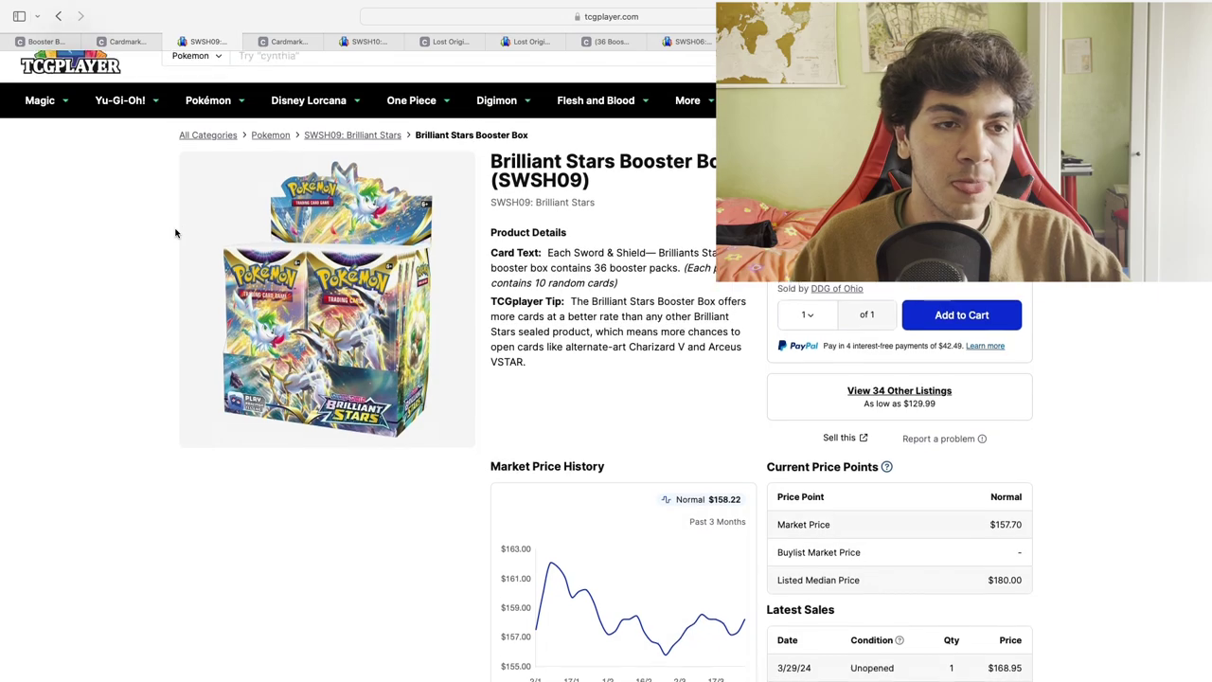
scroll(175, 233, up, 1)
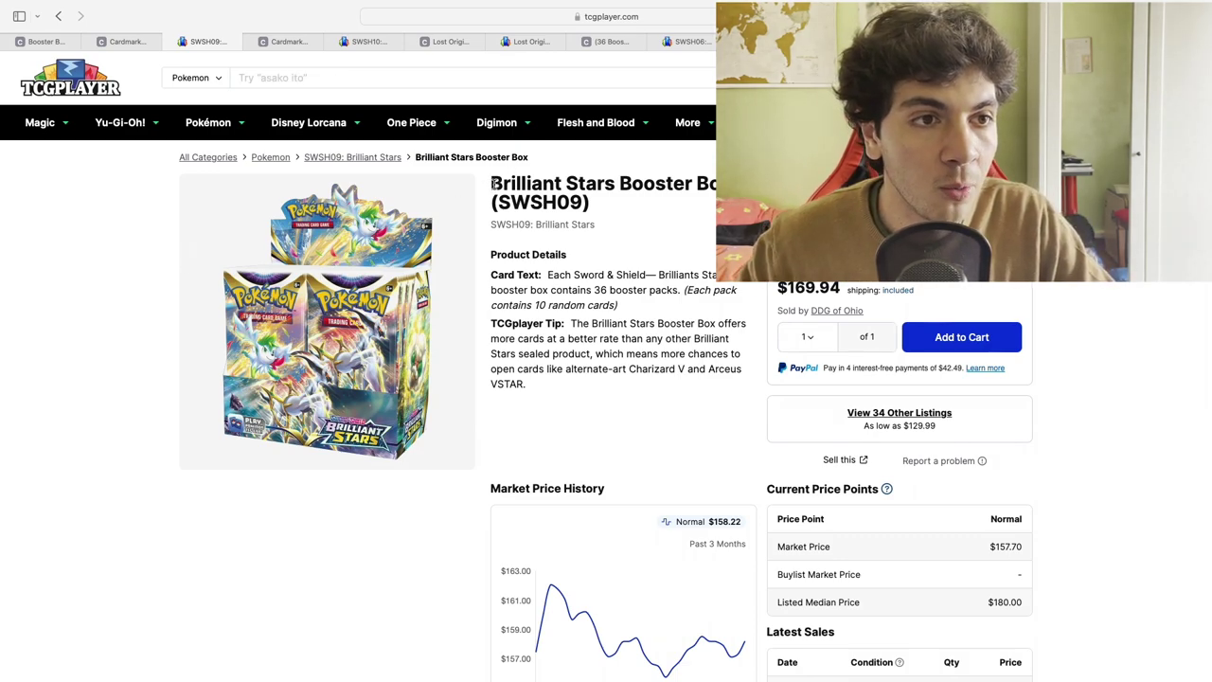
Switch to the Excel workbook and look over the dated booster box tables on the Sword&Shield sheet, ending at March 28 2024
mouse_move(191, 3)
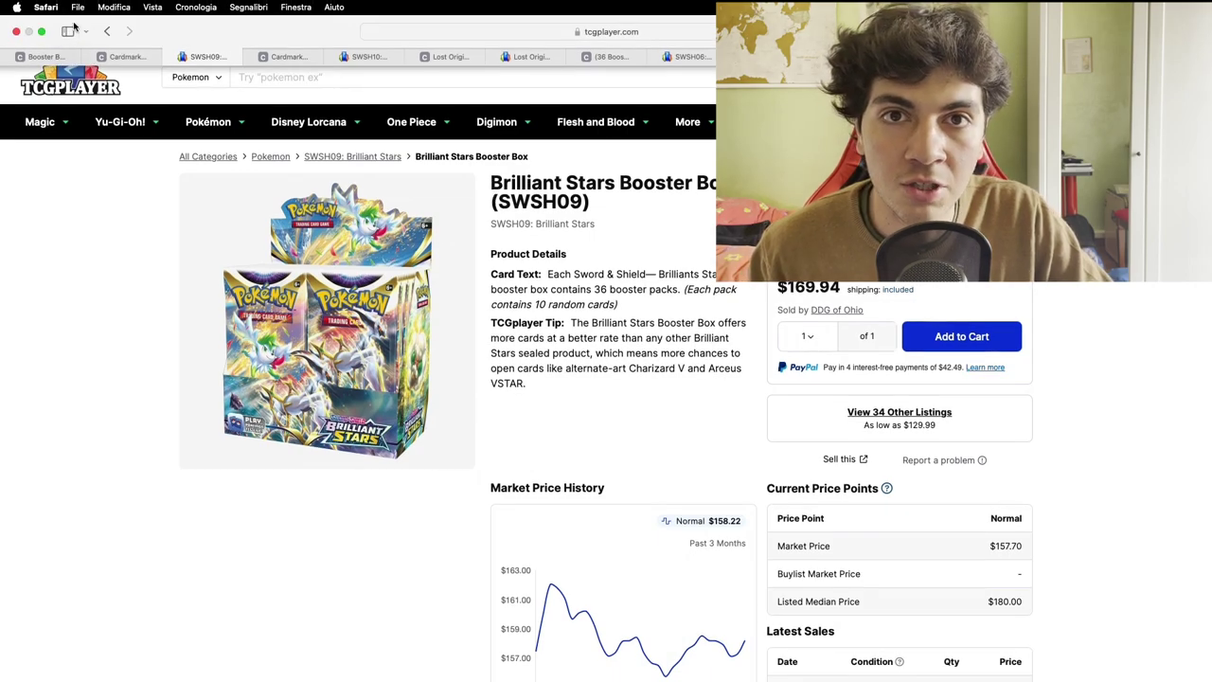
click(43, 33)
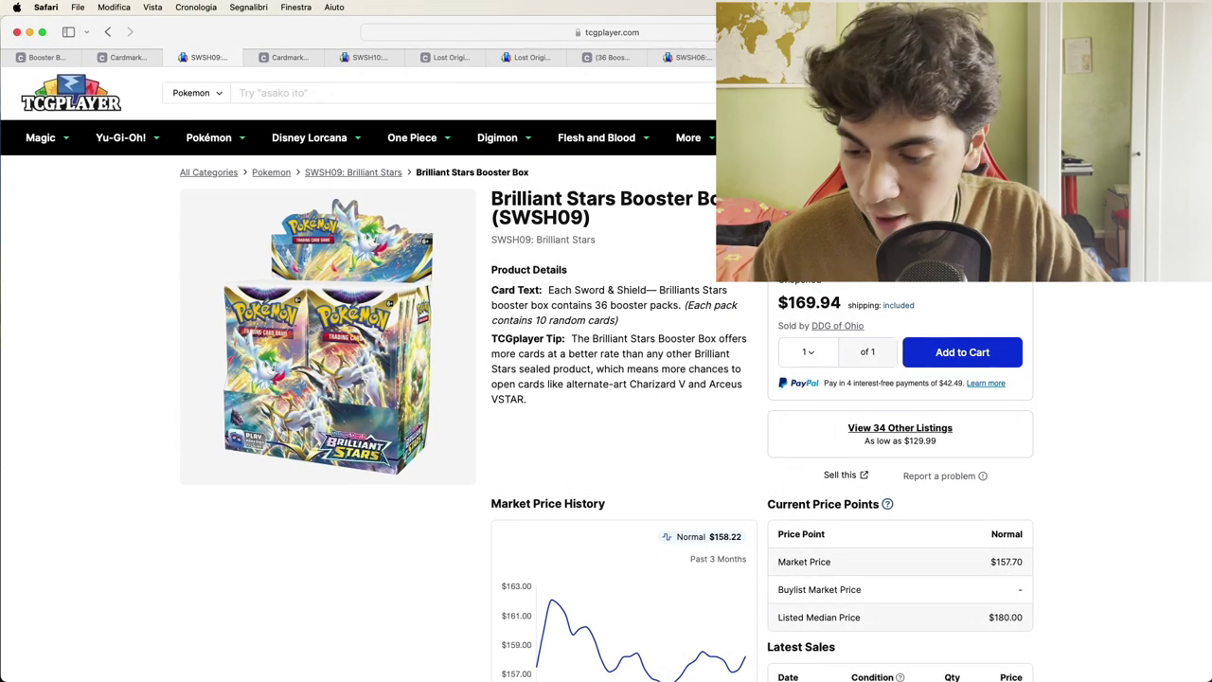
key(super+Tab)
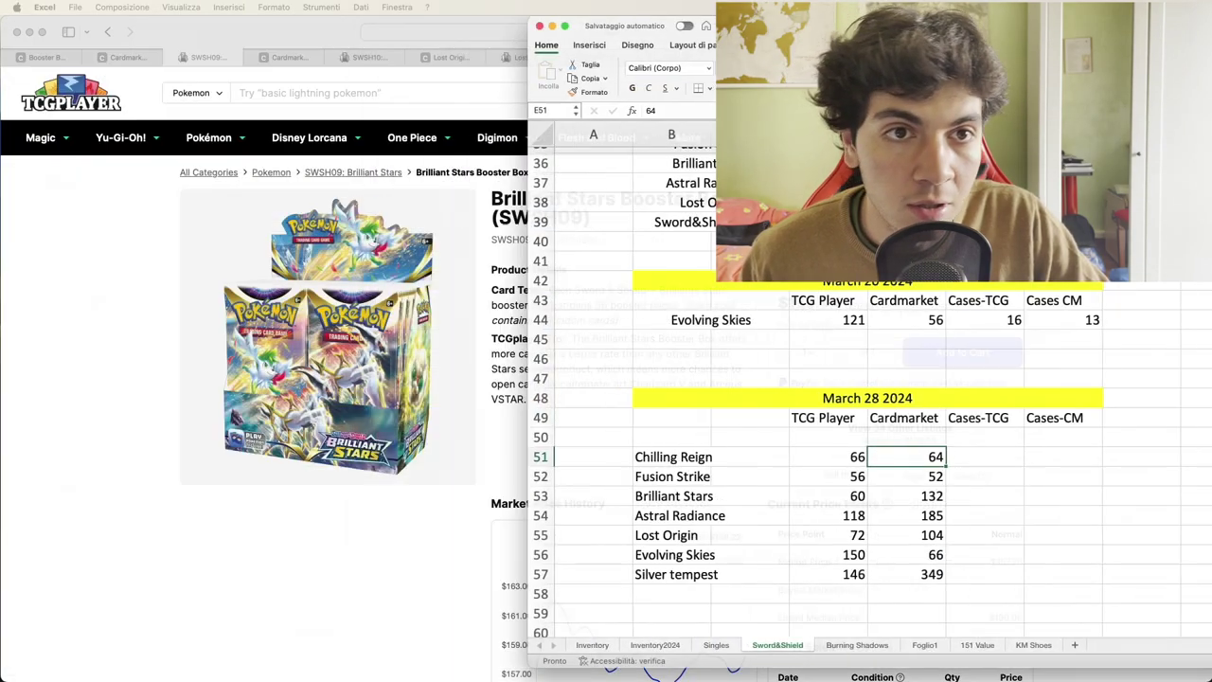
scroll(465, 444, up, 10)
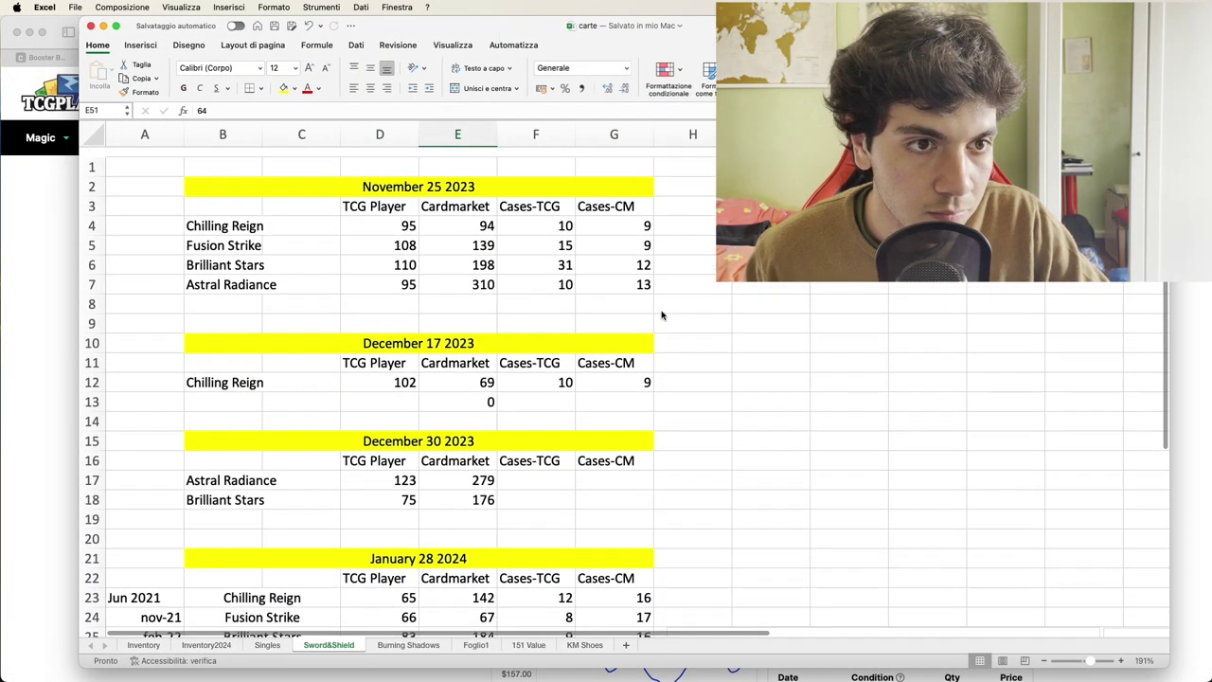
scroll(427, 418, right, 3)
scroll(427, 418, left, 3)
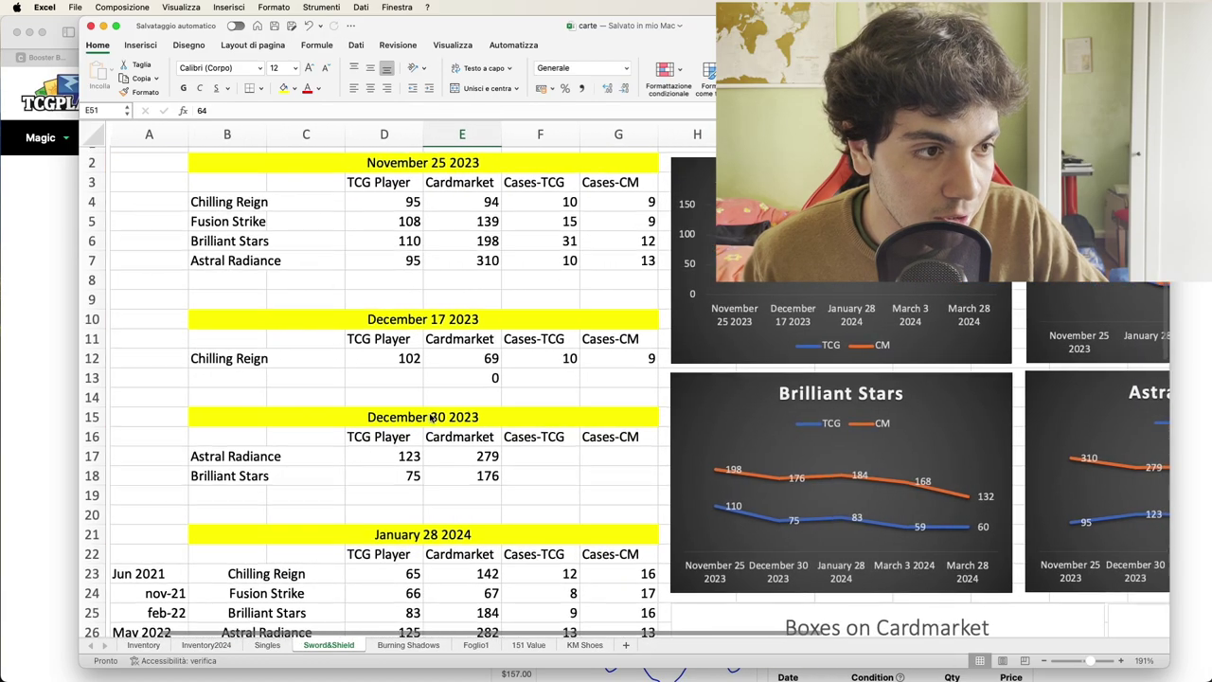
scroll(428, 418, down, 9)
scroll(429, 418, down, 5)
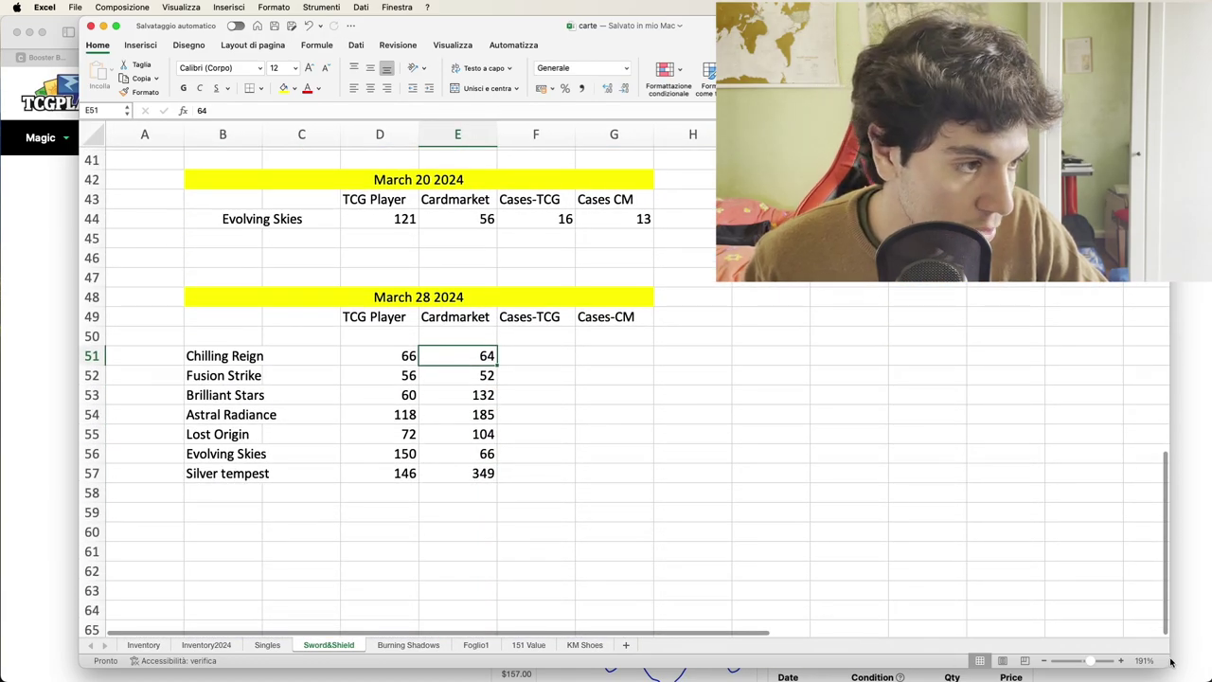
Review the March 28 2024 table, checking the Chilling Reign and Fusion Strike rows
click(1123, 661)
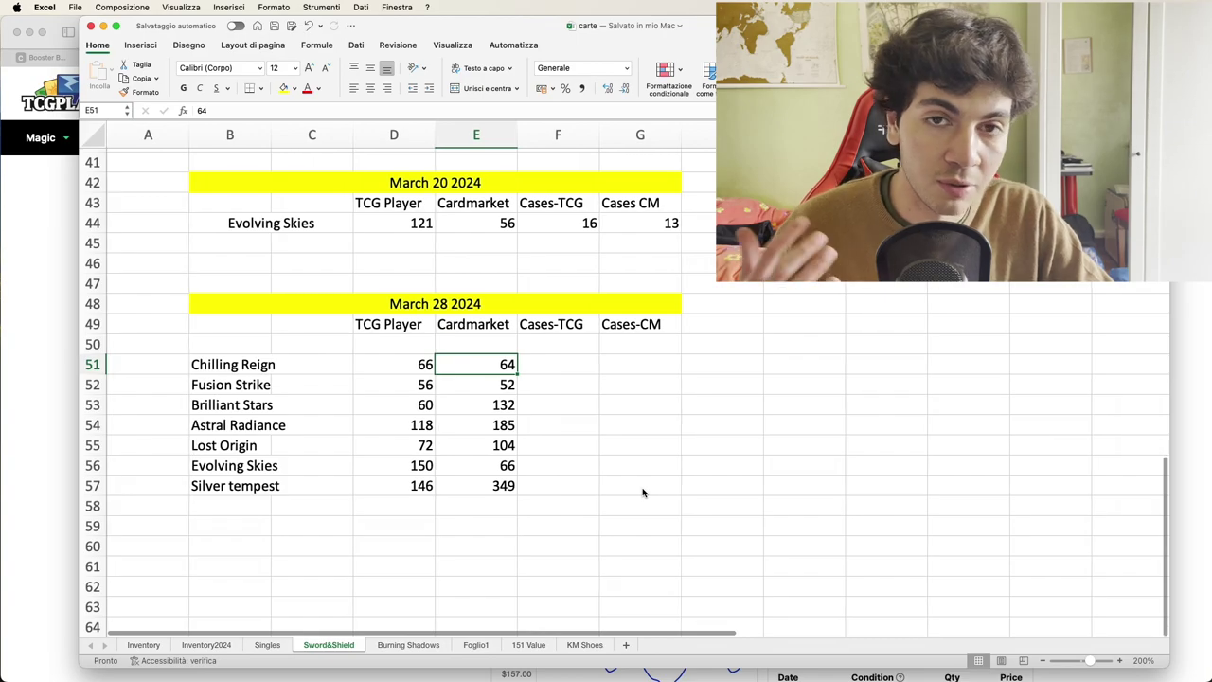
click(642, 485)
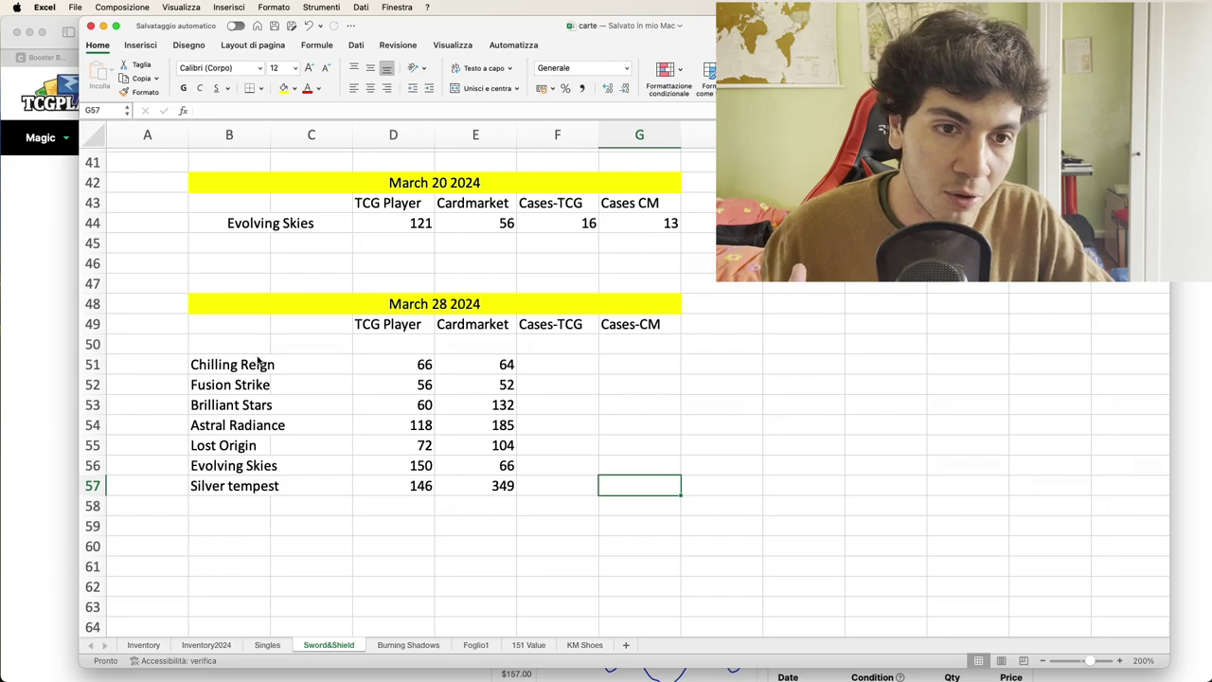
click(374, 388)
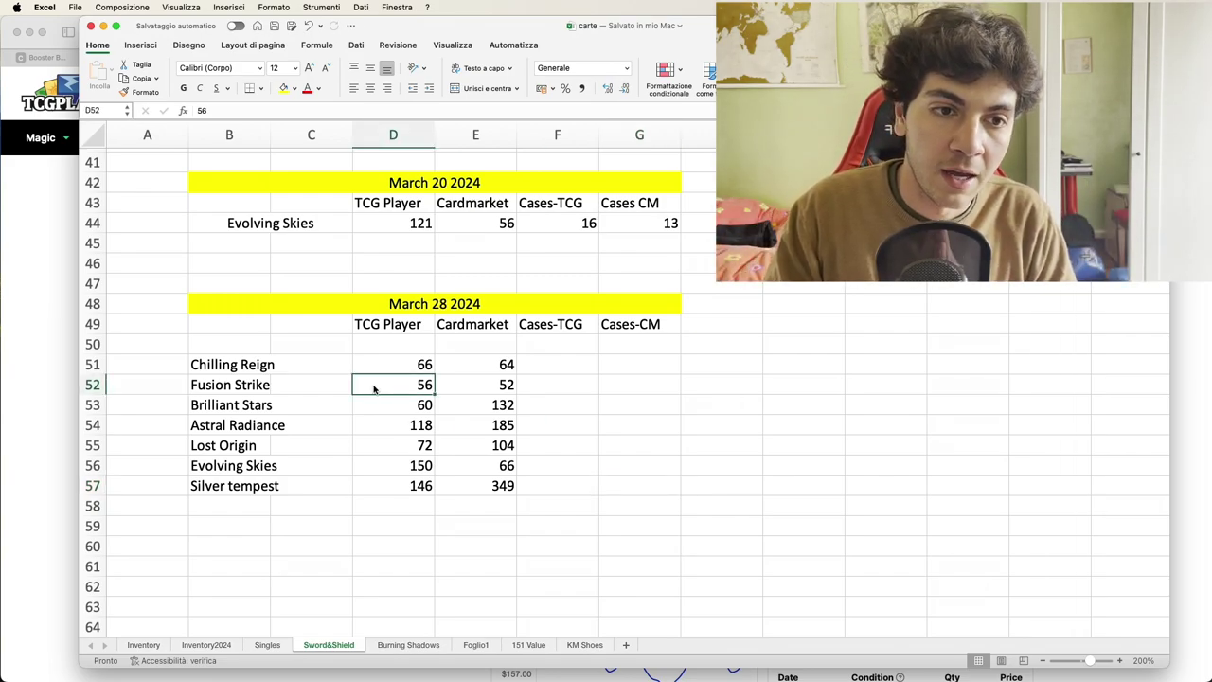
click(248, 369)
Examine the Chilling Reign and FusionStrike charts comparing the TCG and CM series over time
scroll(299, 379, up, 5)
scroll(299, 380, right, 5)
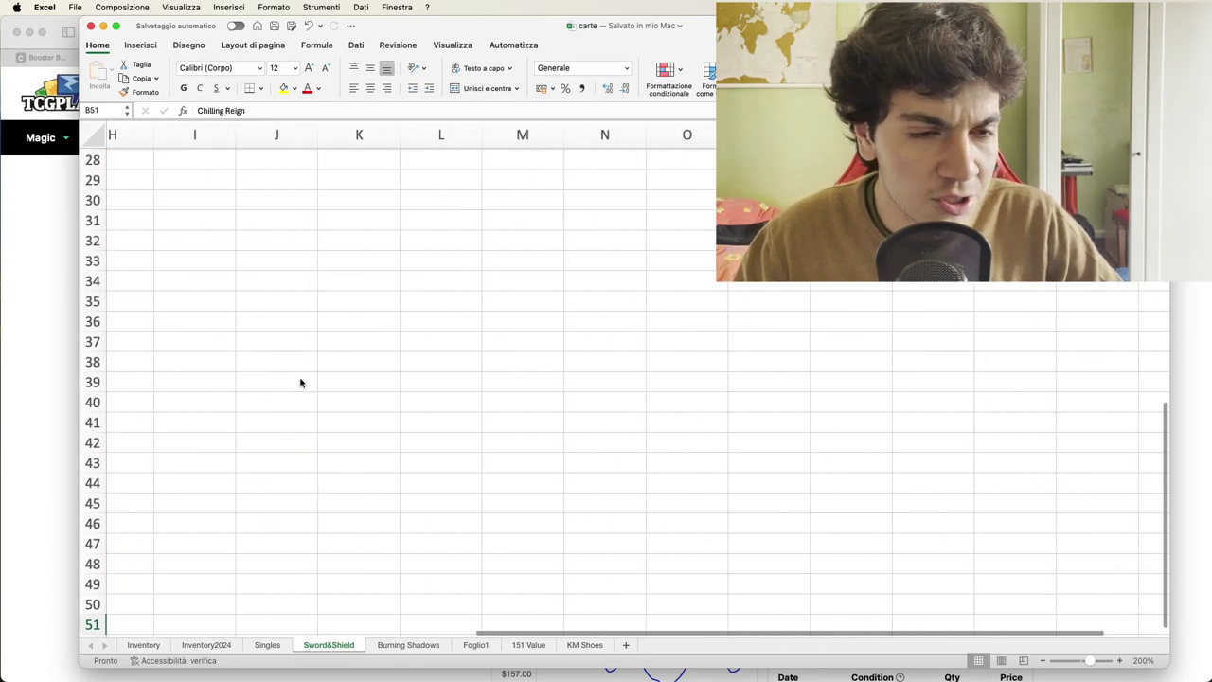
scroll(299, 380, left, 5)
scroll(490, 561, down, 3)
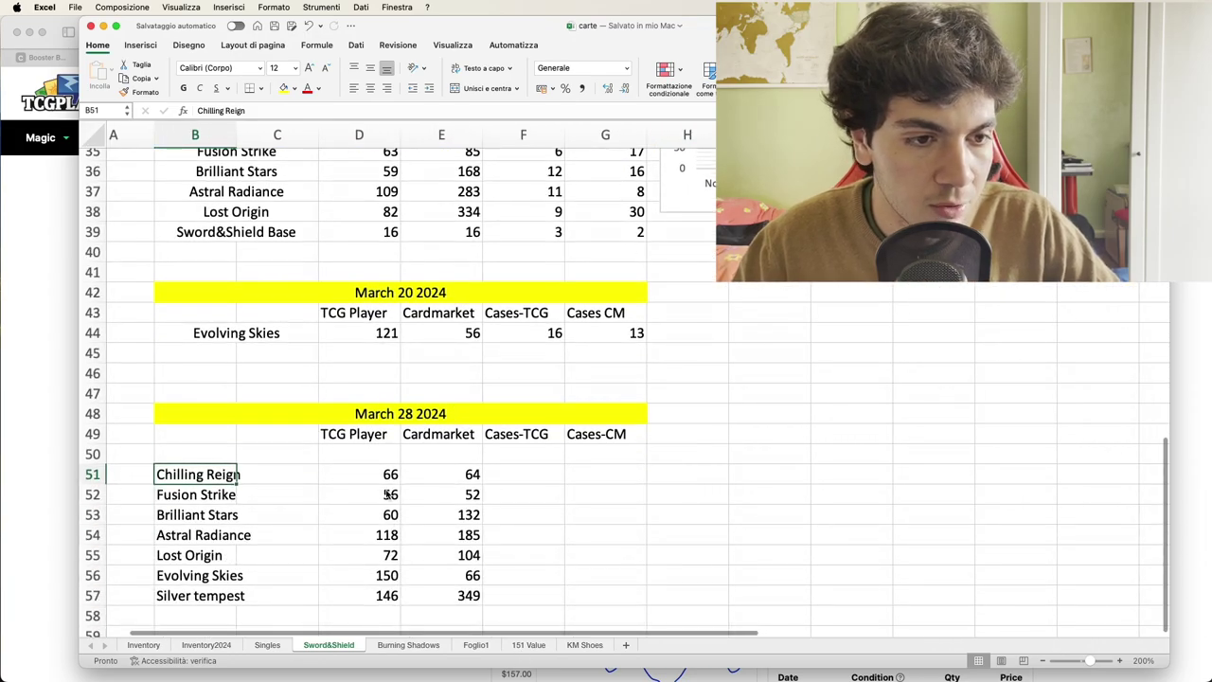
scroll(427, 512, up, 10)
scroll(400, 494, right, 5)
scroll(399, 495, up, 3)
scroll(400, 494, left, 3)
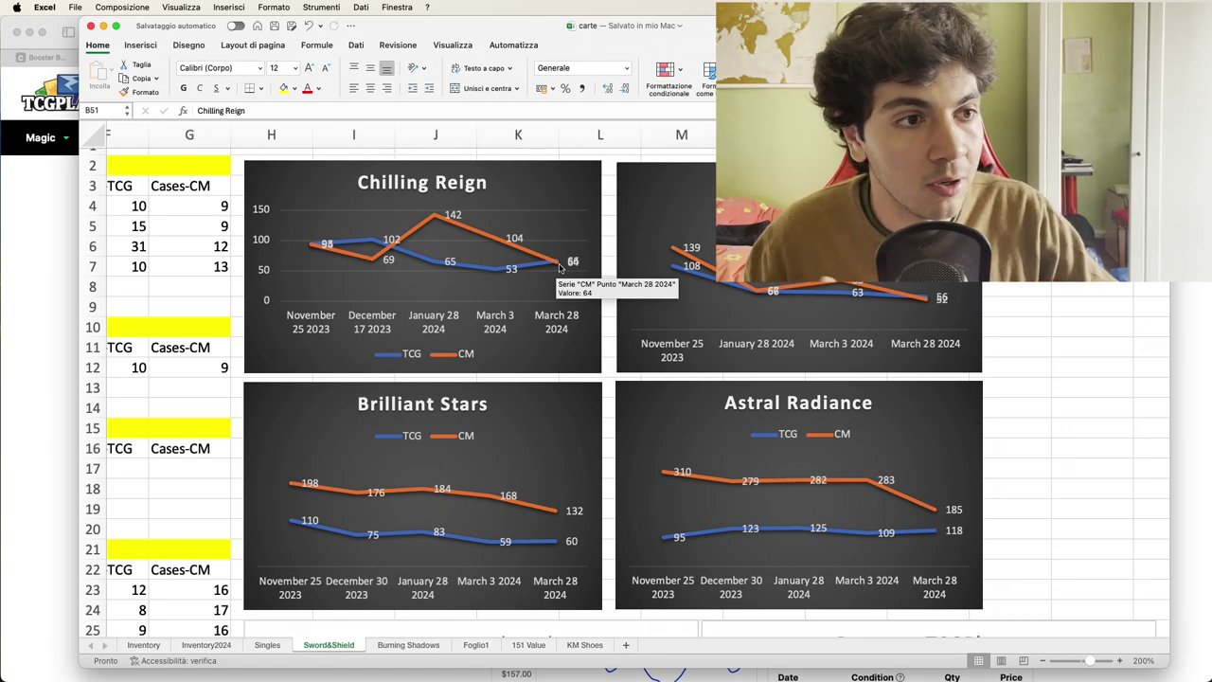
scroll(606, 268, right, 3)
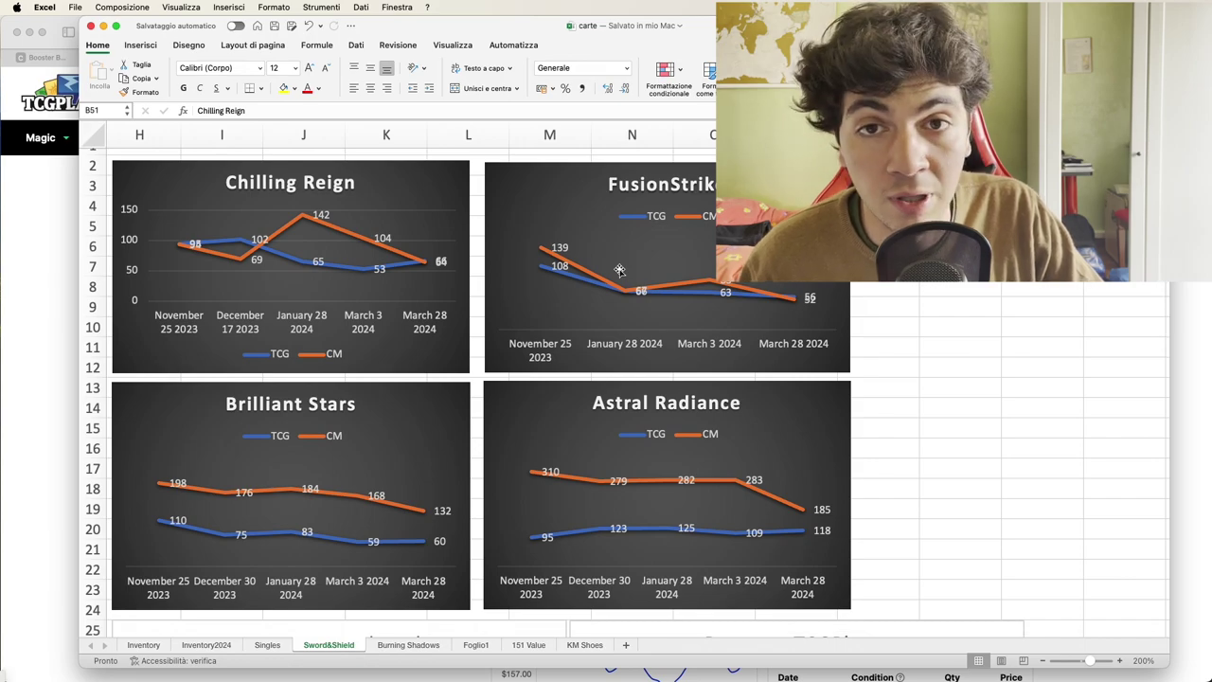
scroll(619, 270, right, 1)
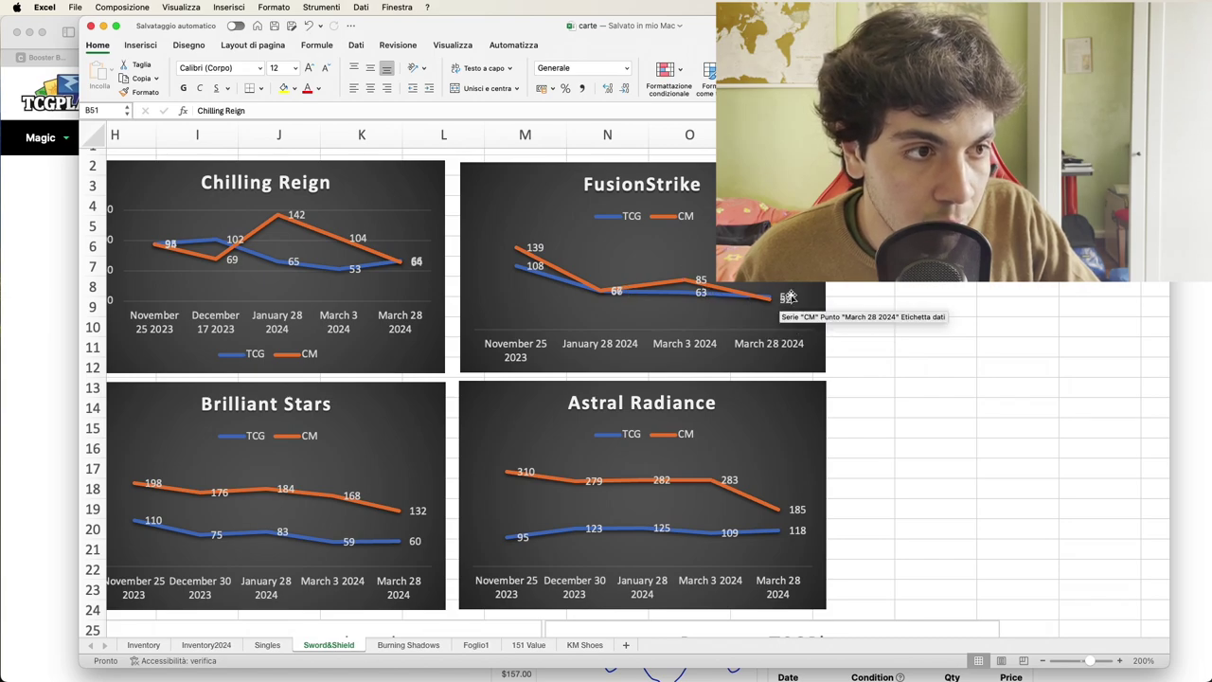
Examine the TCG and CM trends in the Brilliant Stars chart
scroll(814, 306, left, 10)
scroll(663, 284, right, 1)
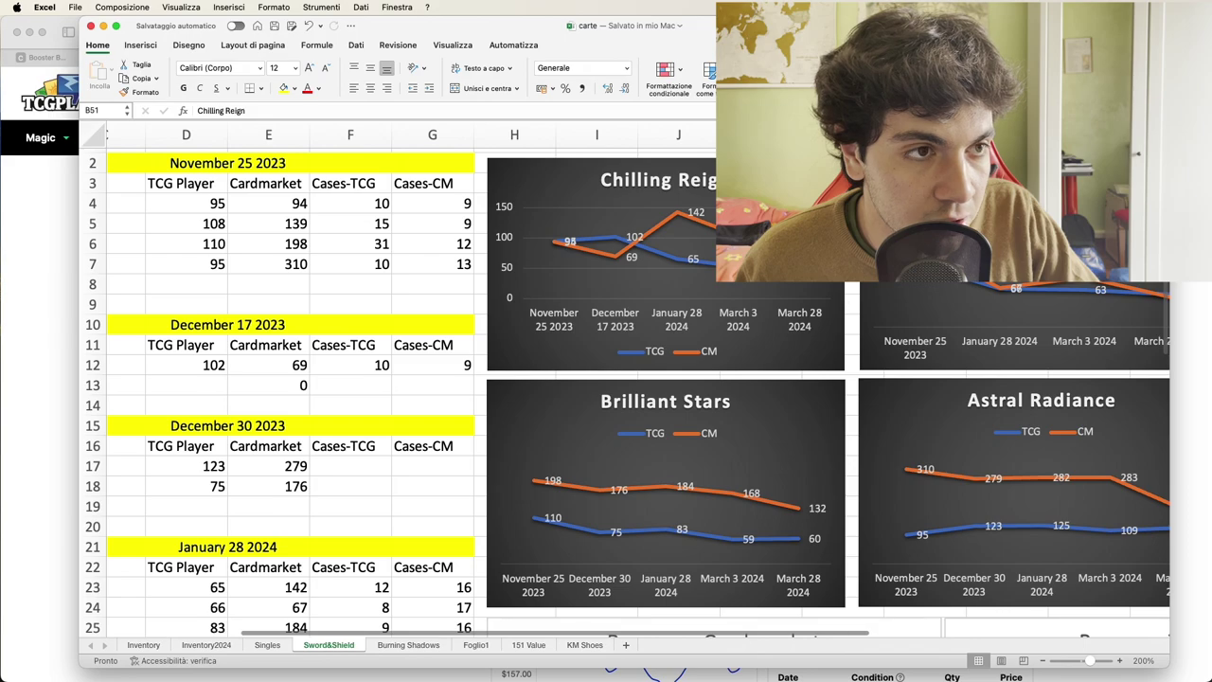
scroll(568, 275, down, 5)
scroll(531, 246, right, 3)
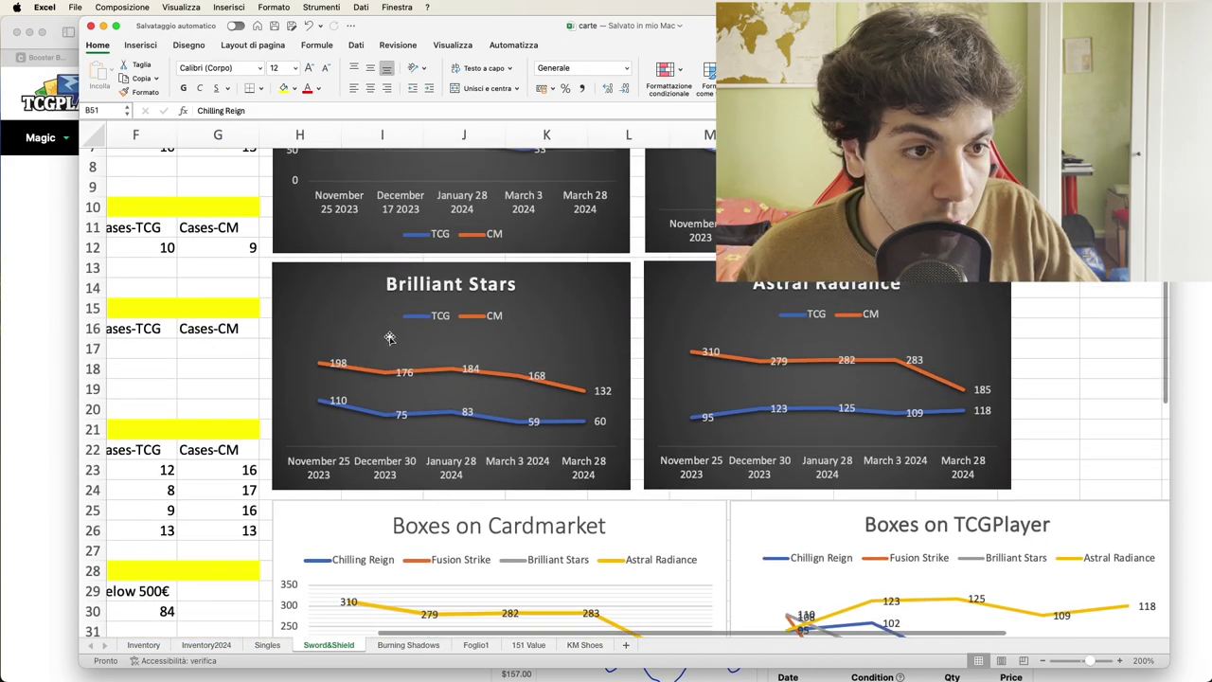
scroll(358, 374, up, 1)
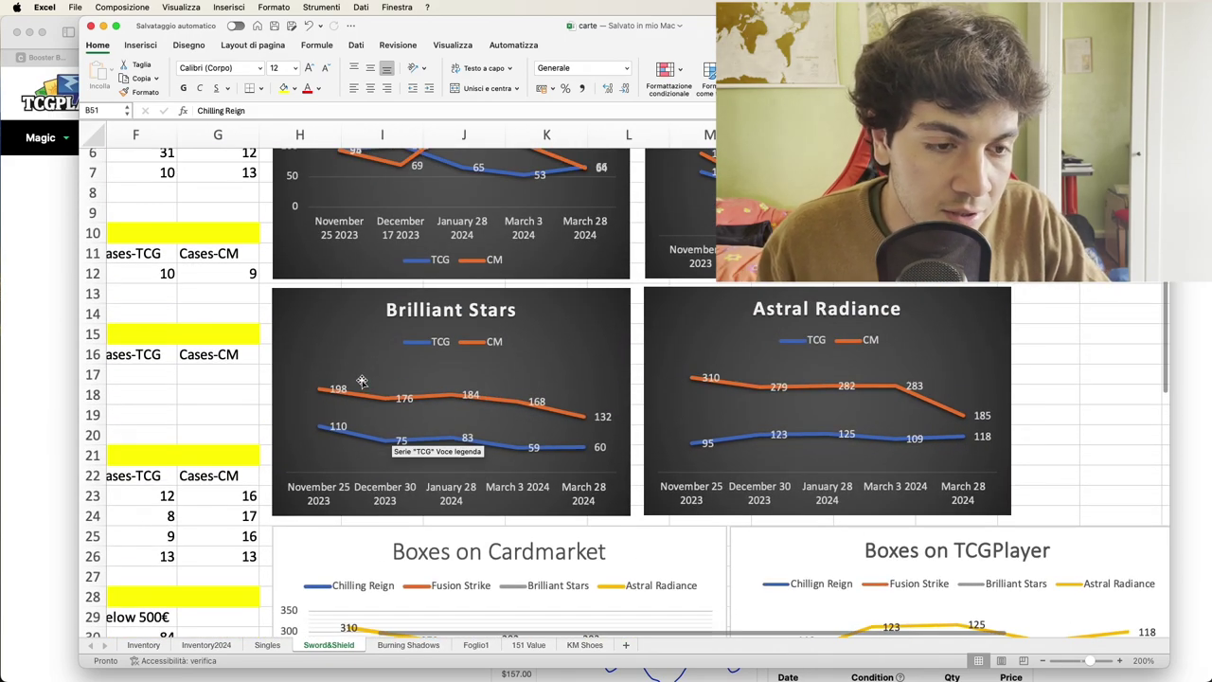
scroll(416, 445, down, 1)
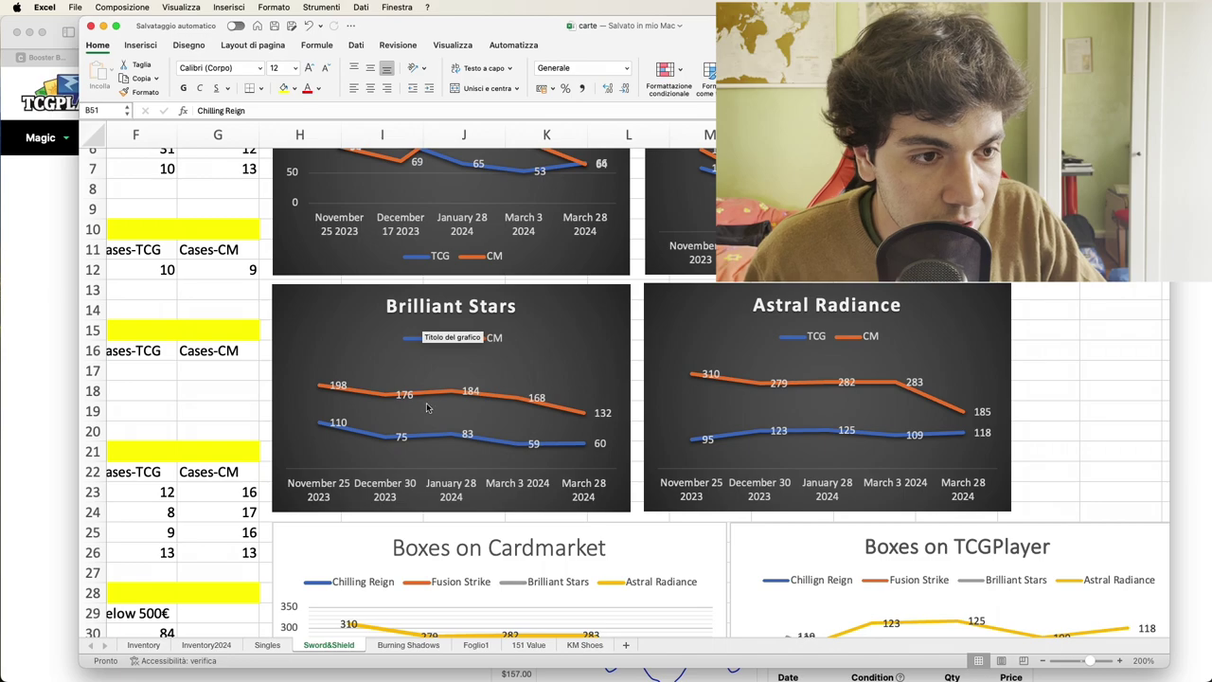
mouse_move(586, 415)
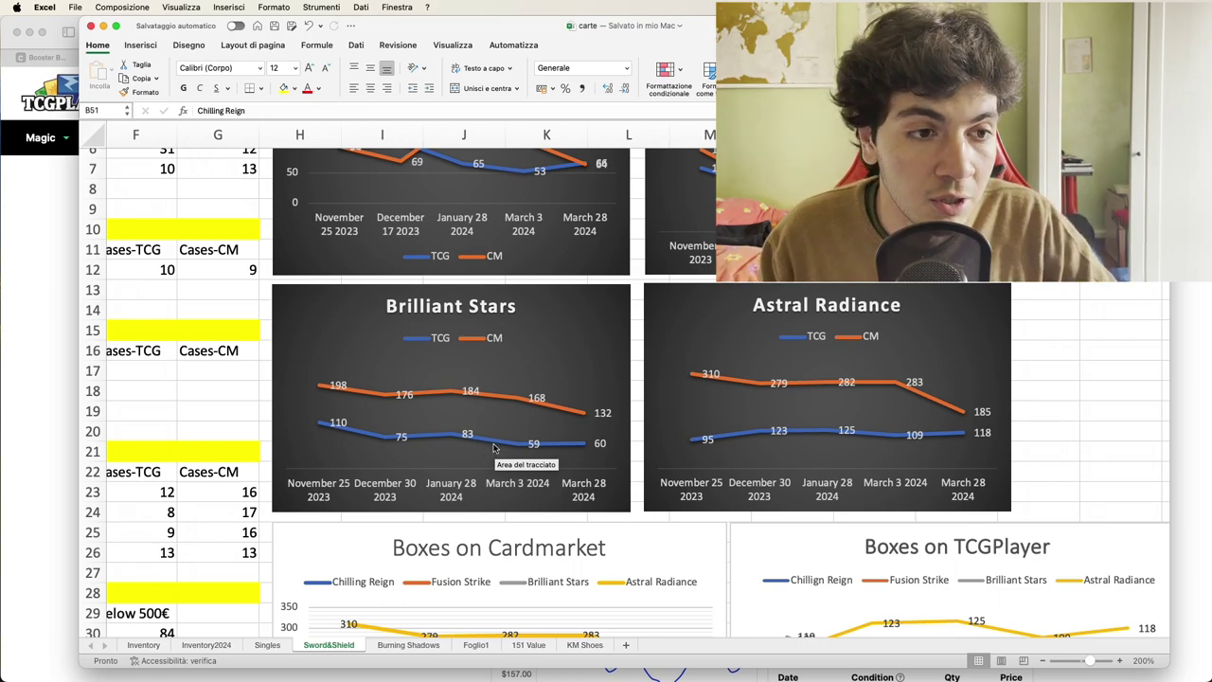
Examine the TCG and CM trends in the Astral Radiance chart
scroll(503, 433, right, 2)
scroll(503, 433, right, 3)
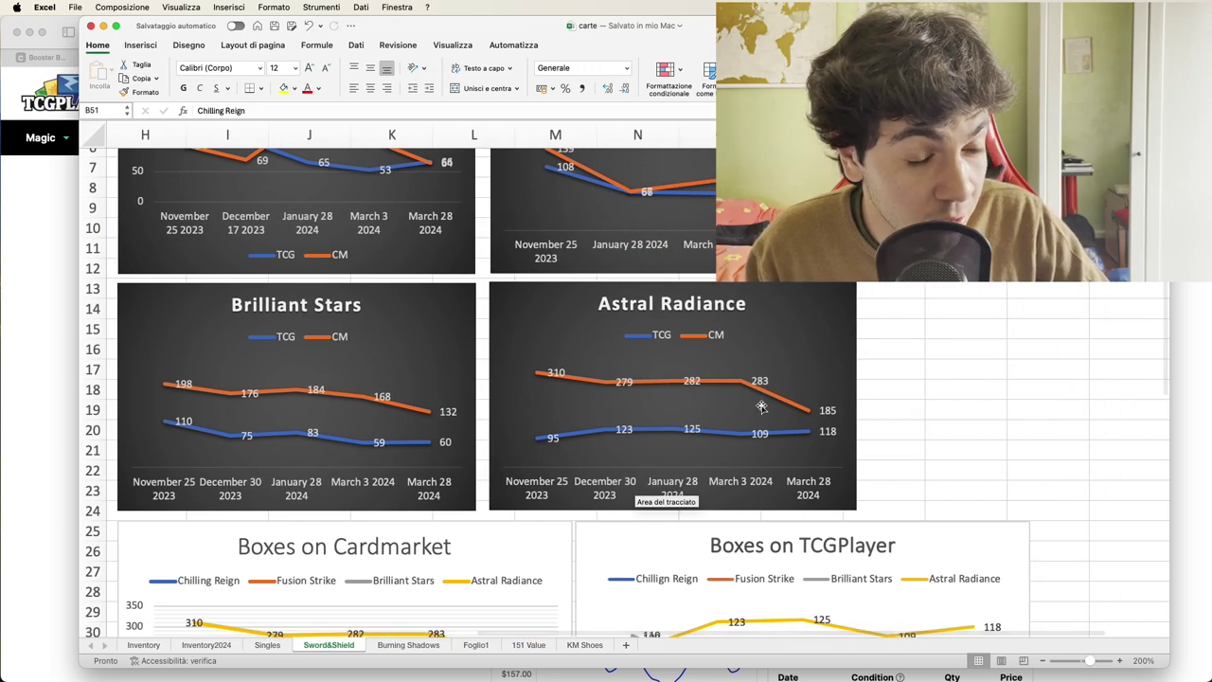
scroll(805, 445, right, 2)
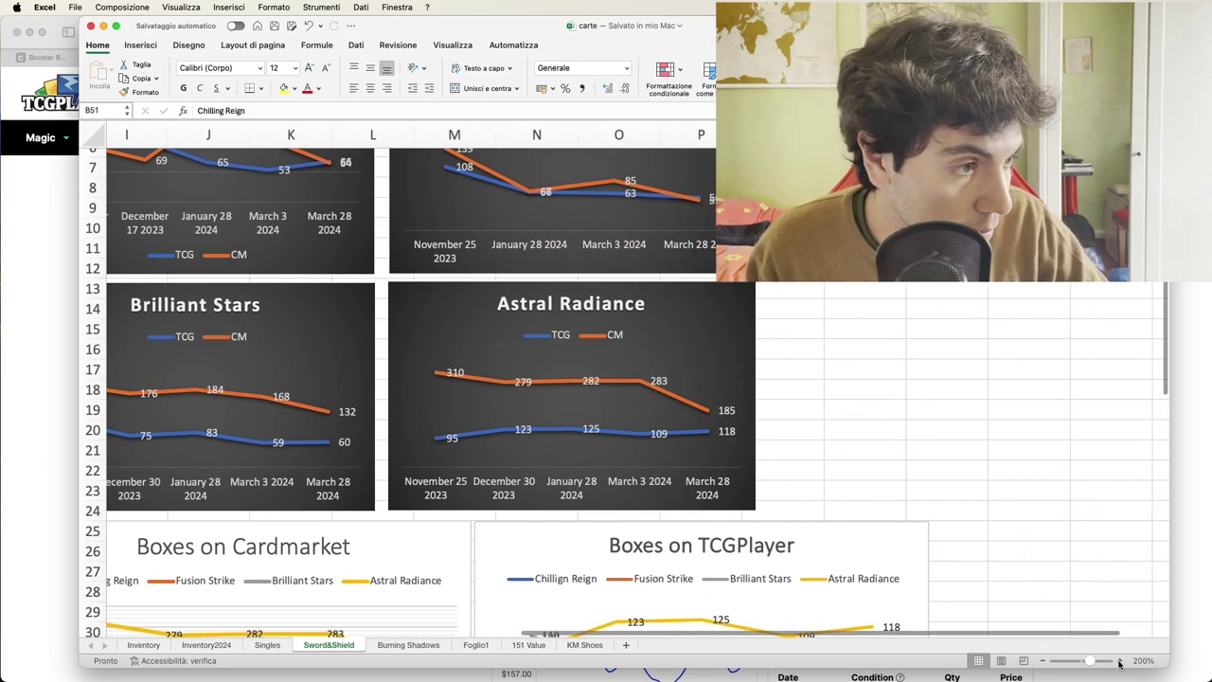
scroll(839, 426, up, 2)
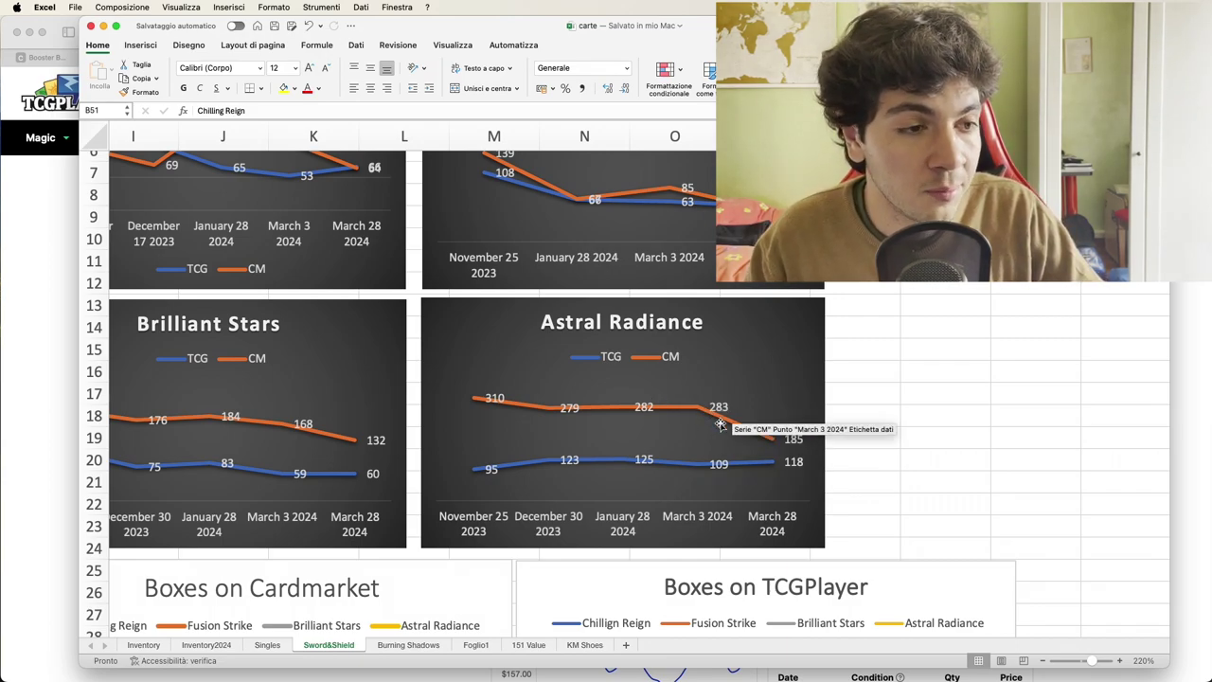
Check the Lost Origin counts for Cardmarket and TCG Player in the March 3 2024 table
scroll(717, 422, down, 5)
scroll(717, 423, left, 5)
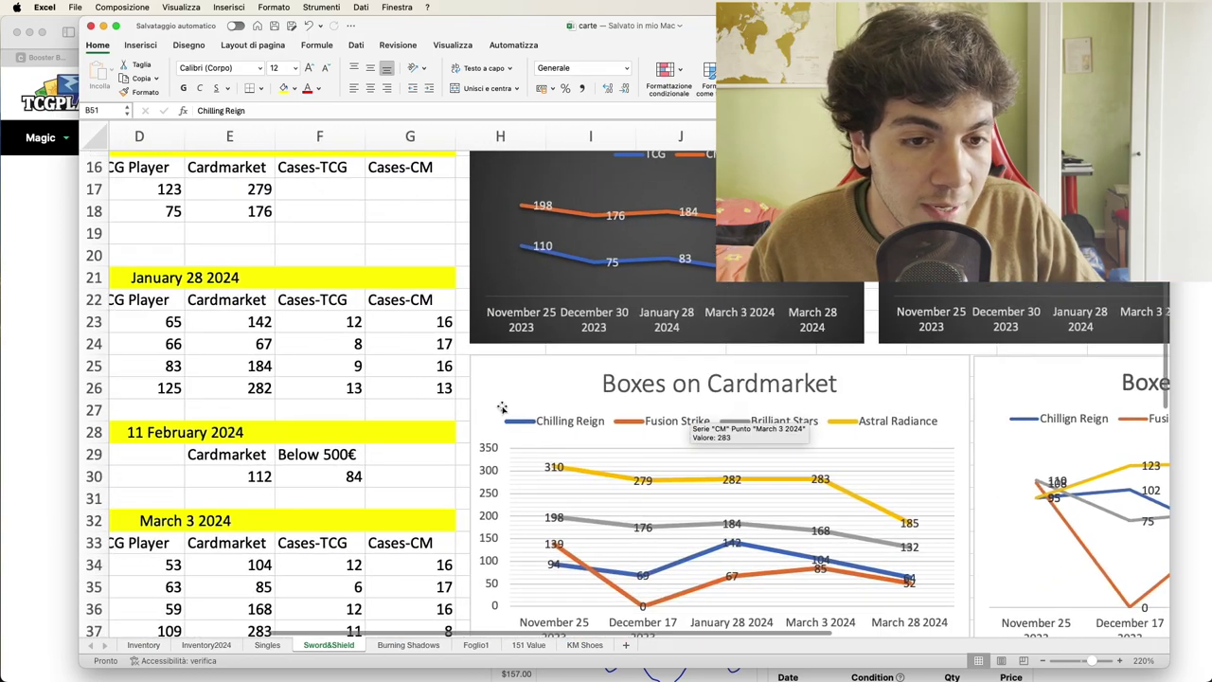
scroll(501, 407, left, 3)
scroll(502, 407, down, 15)
scroll(505, 410, up, 4)
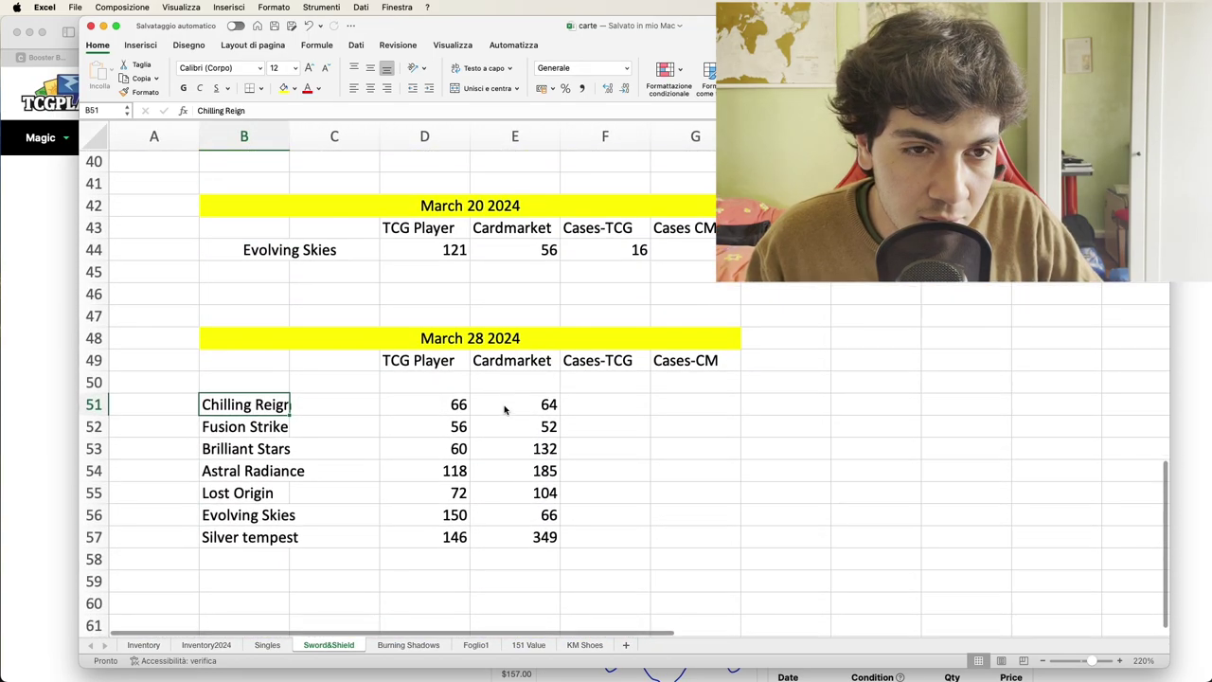
scroll(505, 410, up, 5)
click(320, 399)
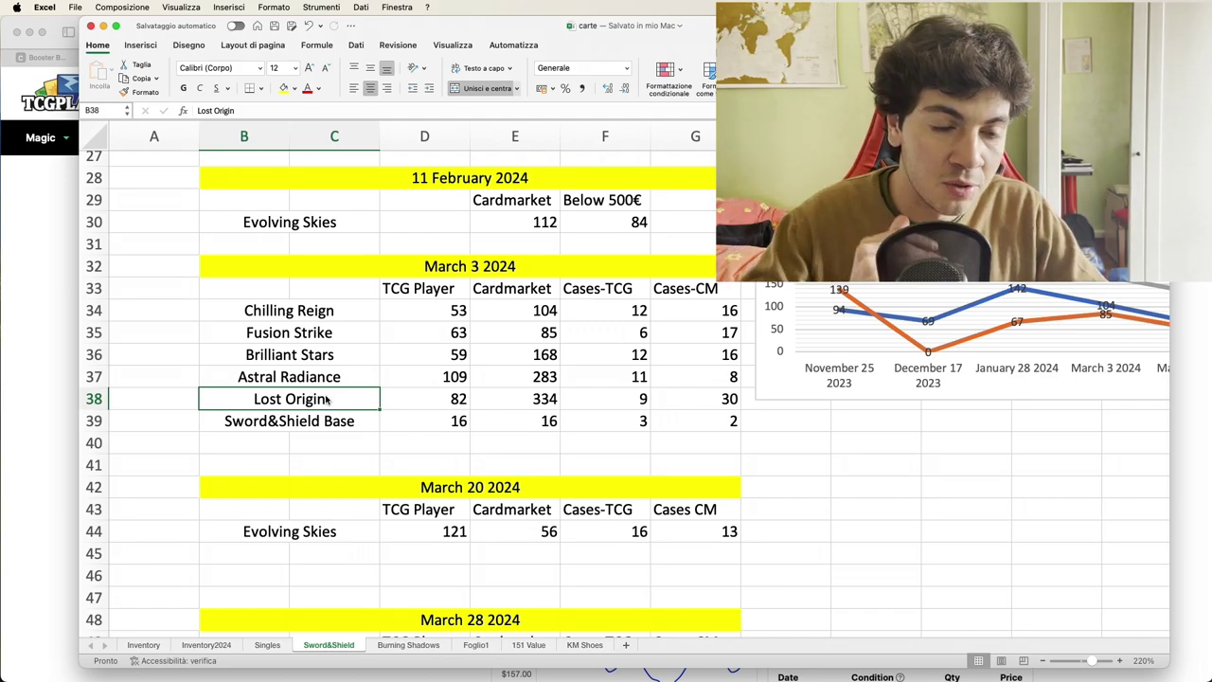
click(490, 405)
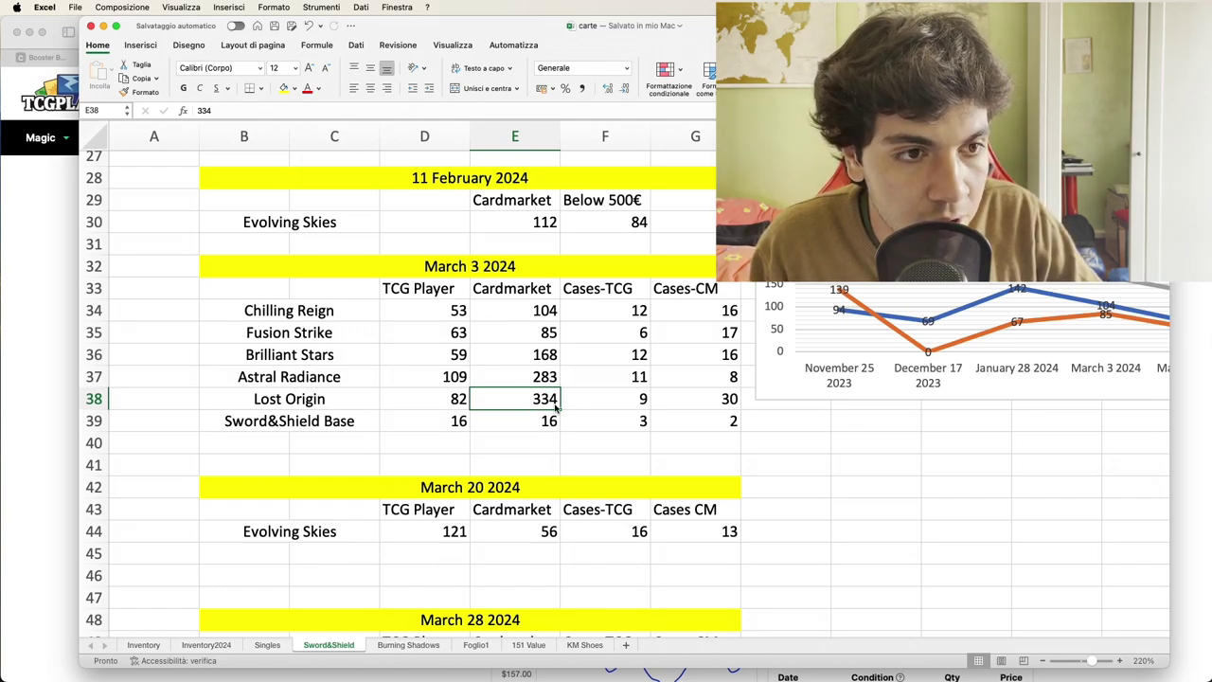
click(414, 400)
Compare the Lost Origin Cardmarket count in the March 28 2024 table with its count in the March 3 2024 table
scroll(415, 402, down, 8)
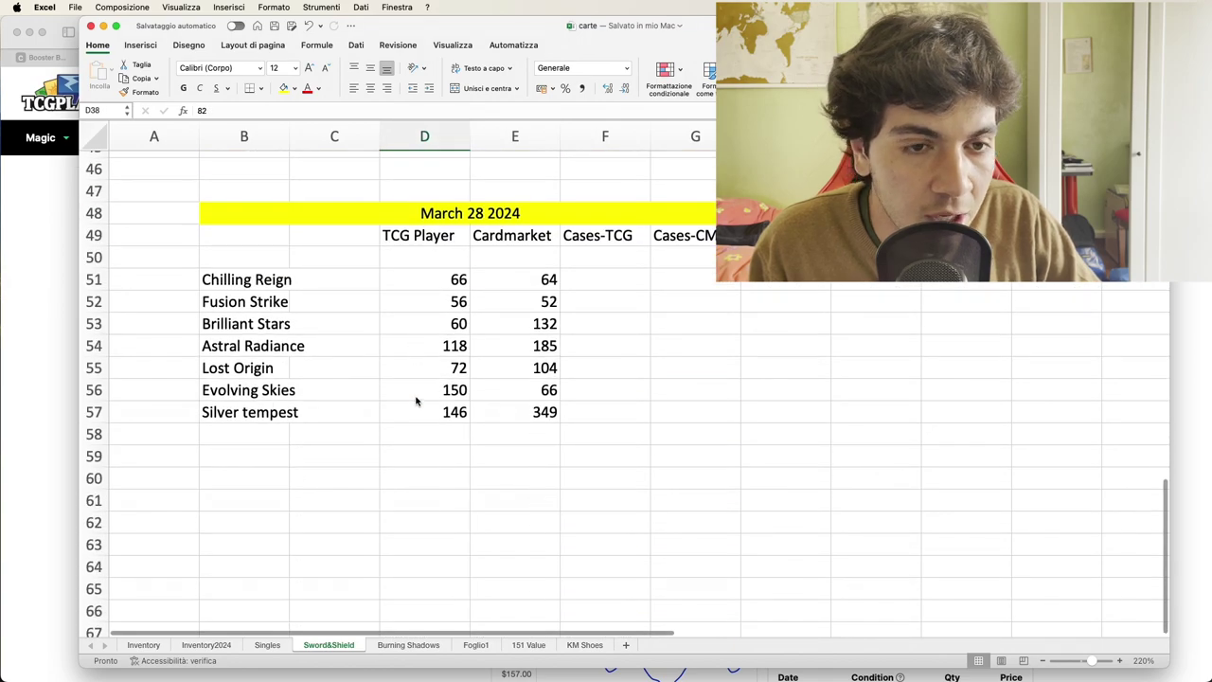
scroll(415, 402, up, 1)
click(540, 425)
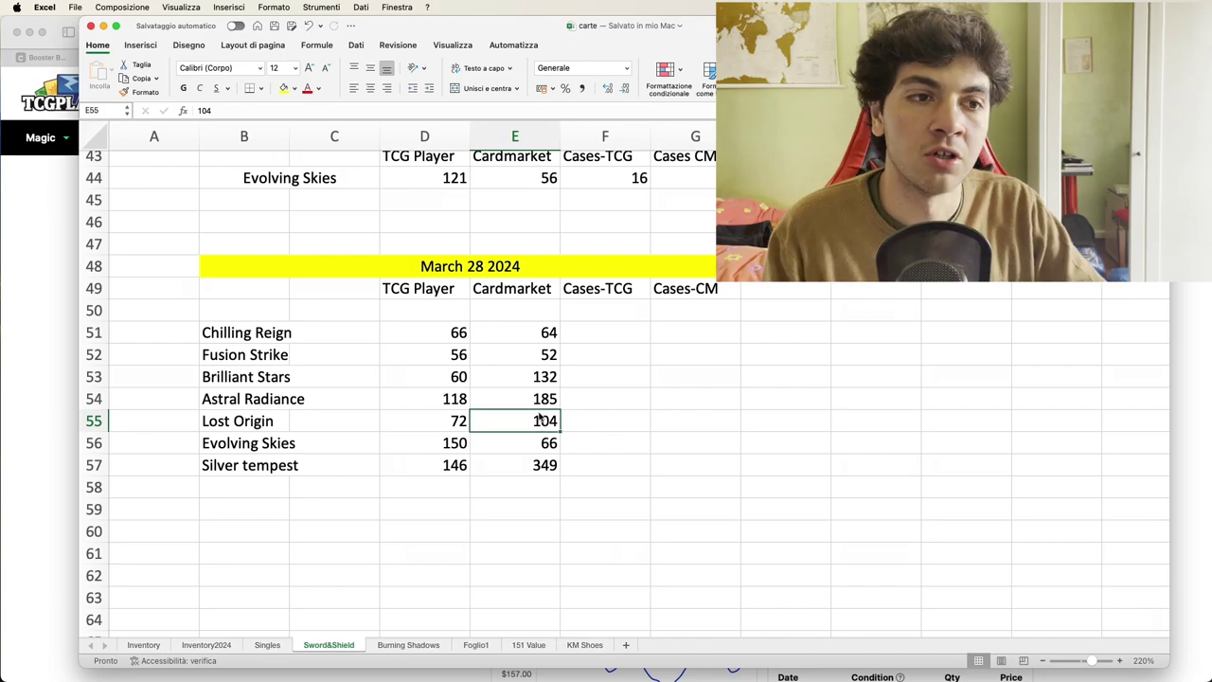
scroll(542, 422, up, 3)
scroll(540, 417, down, 1)
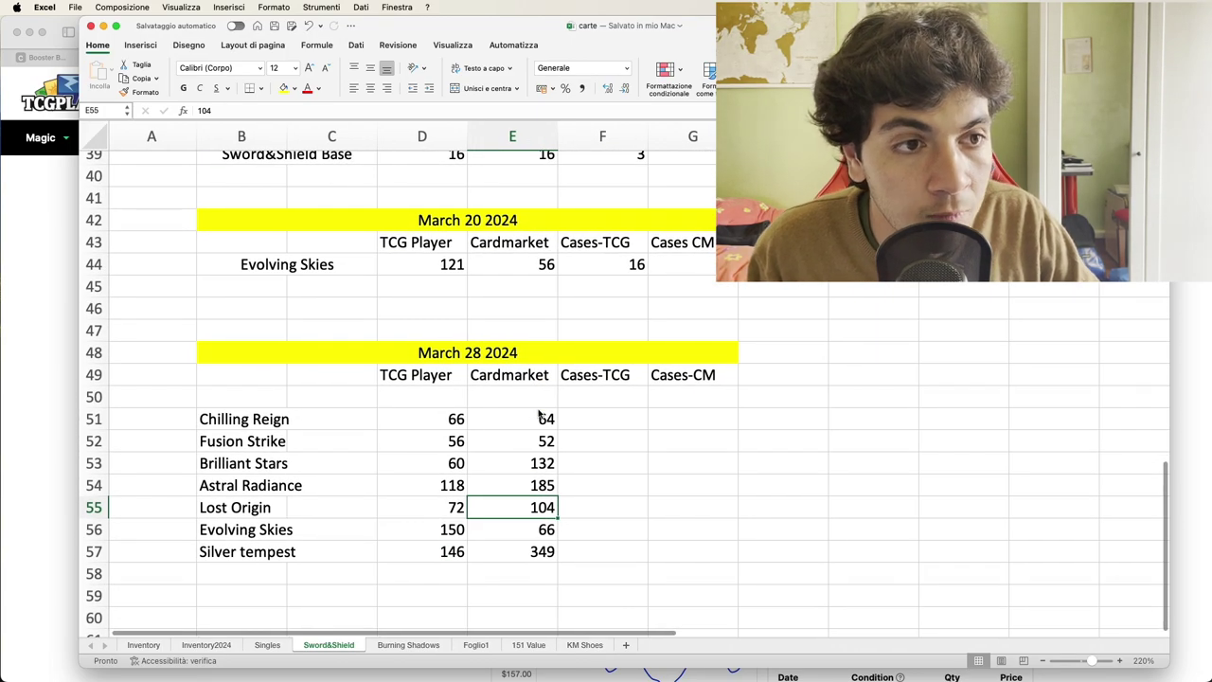
scroll(540, 416, up, 3)
scroll(531, 412, down, 3)
scroll(525, 407, up, 4)
click(518, 301)
scroll(518, 302, down, 4)
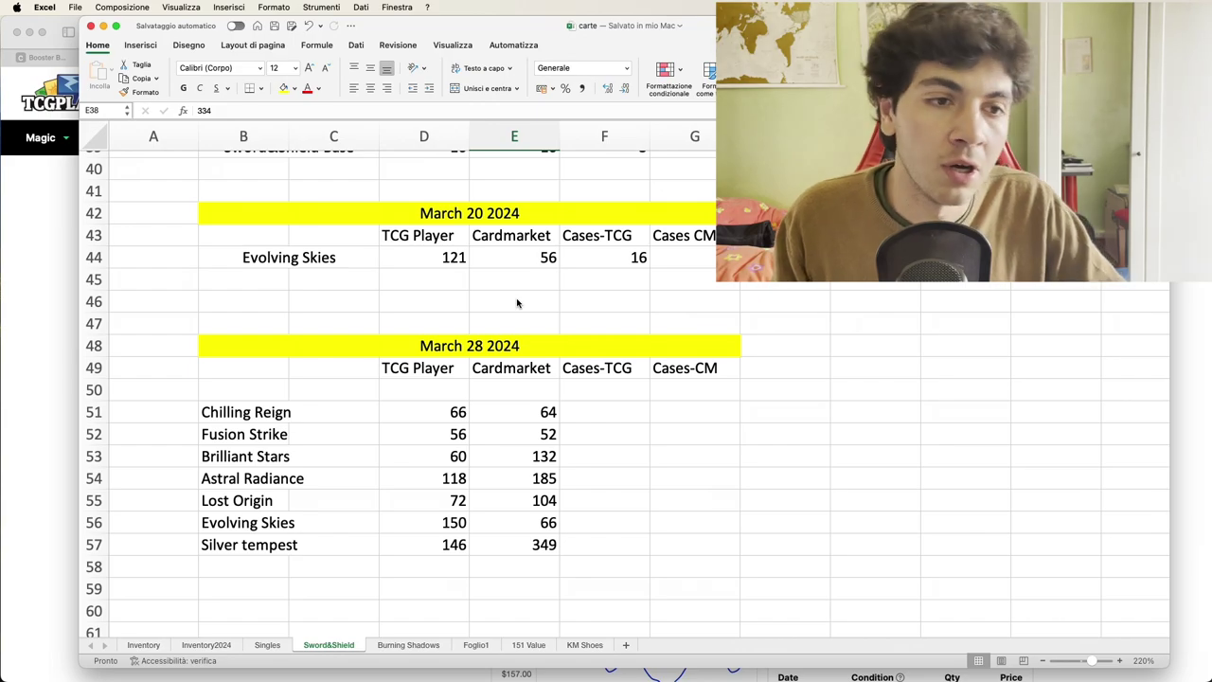
scroll(517, 303, up, 3)
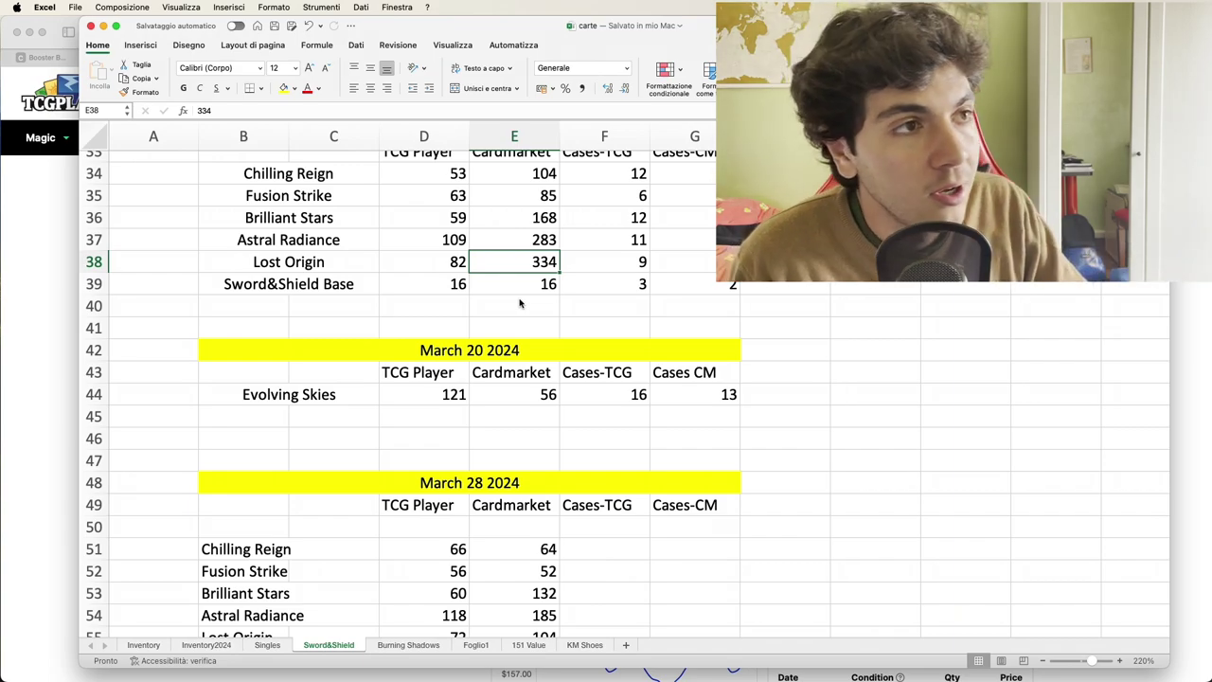
scroll(554, 327, down, 3)
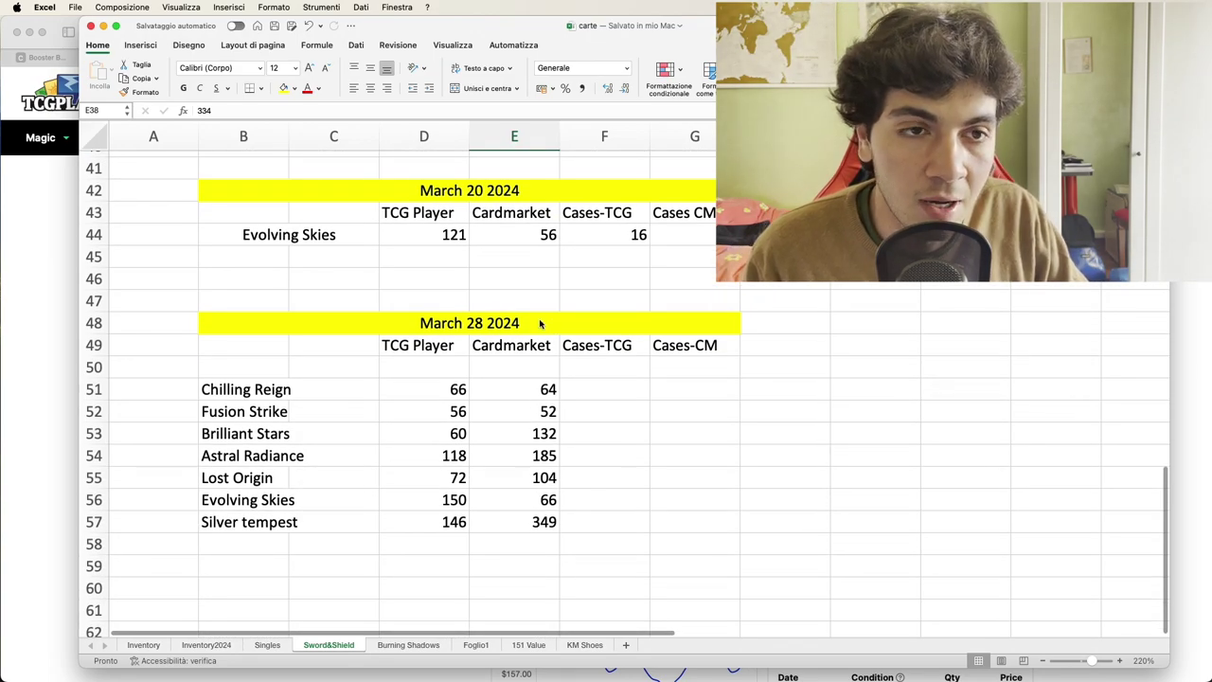
click(529, 480)
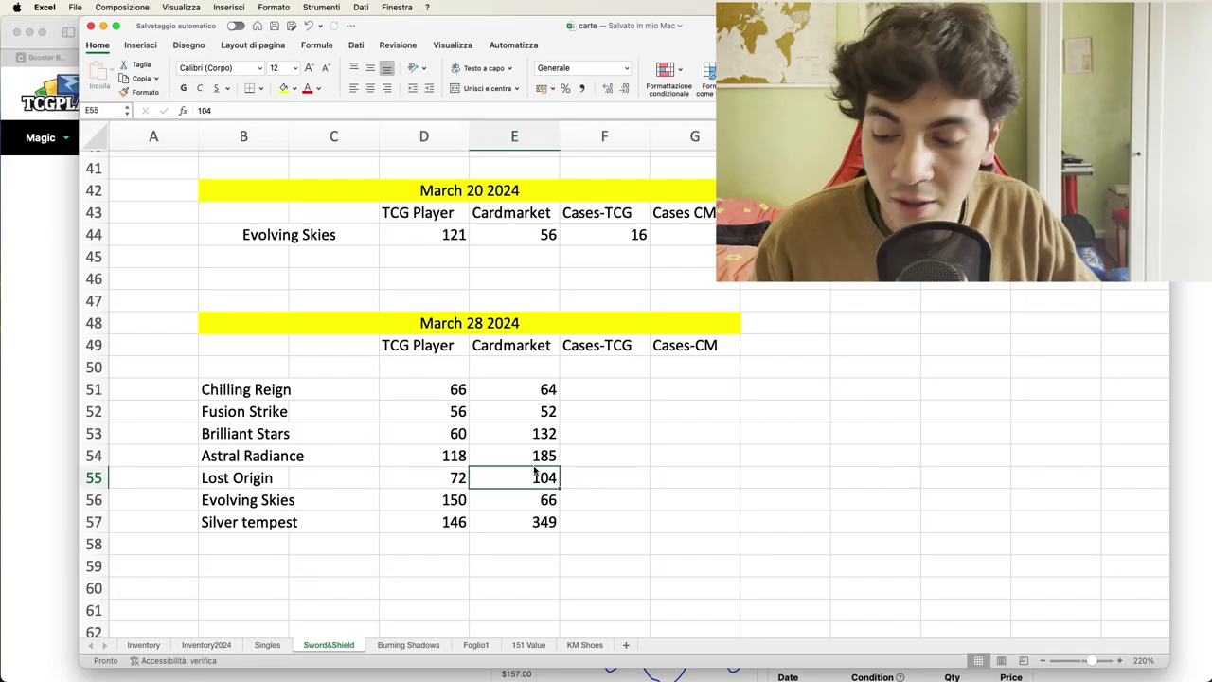
Compare the Evolving Skies Cardmarket count in the March 28 2024 table with its count in the 11 February 2024 table
scroll(536, 471, down, 1)
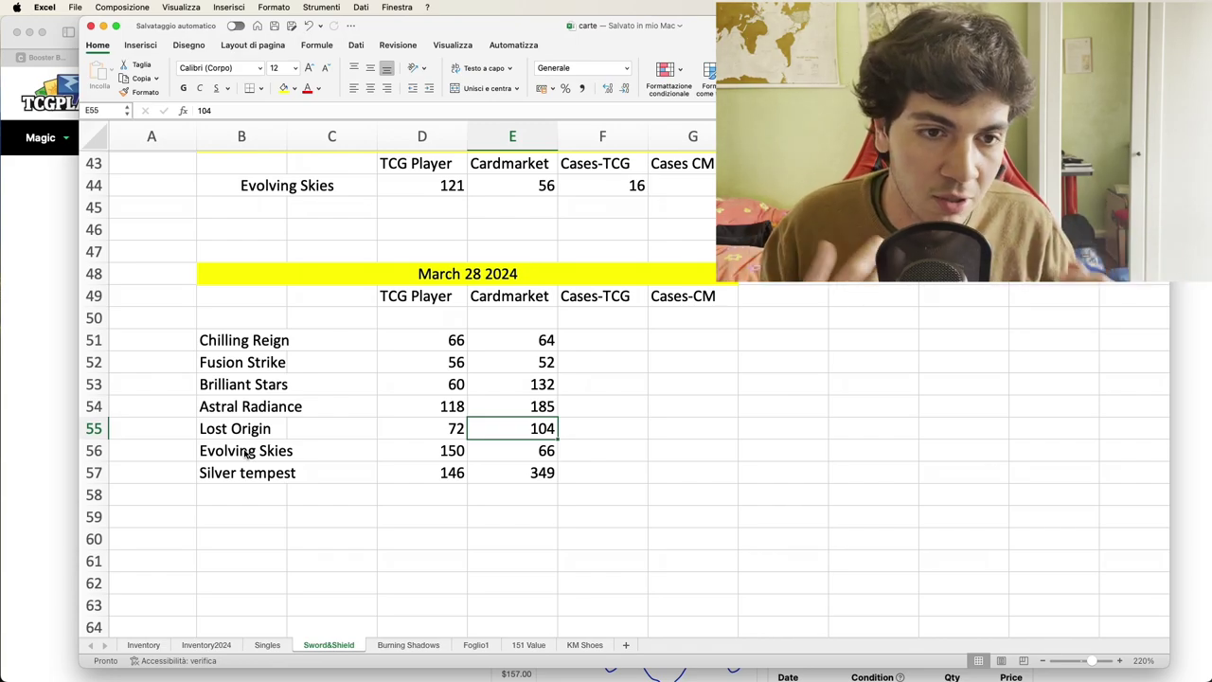
click(489, 456)
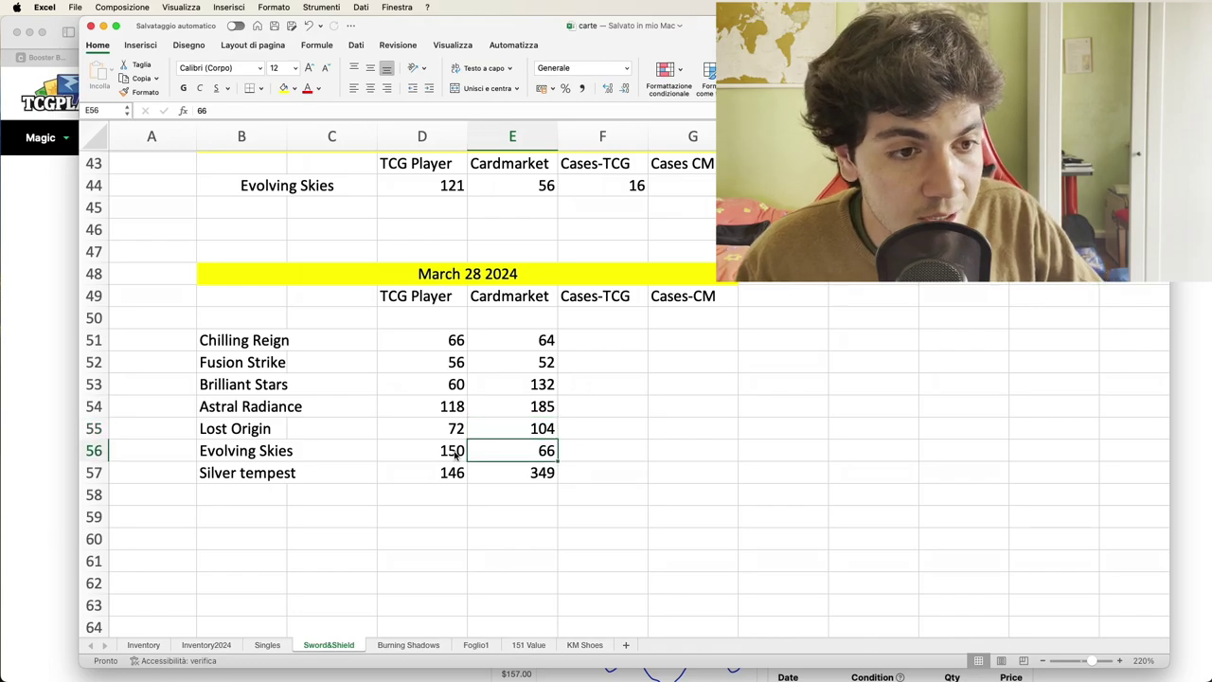
scroll(490, 394, up, 5)
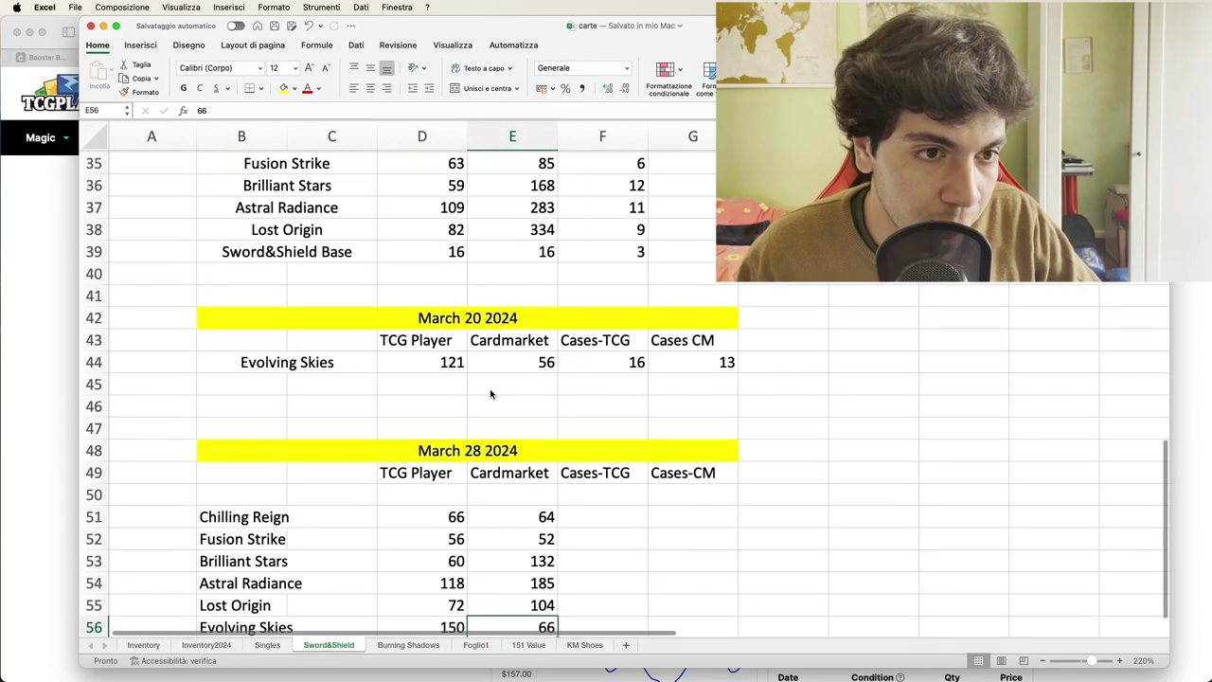
click(447, 324)
scroll(318, 366, up, 1)
scroll(318, 366, up, 8)
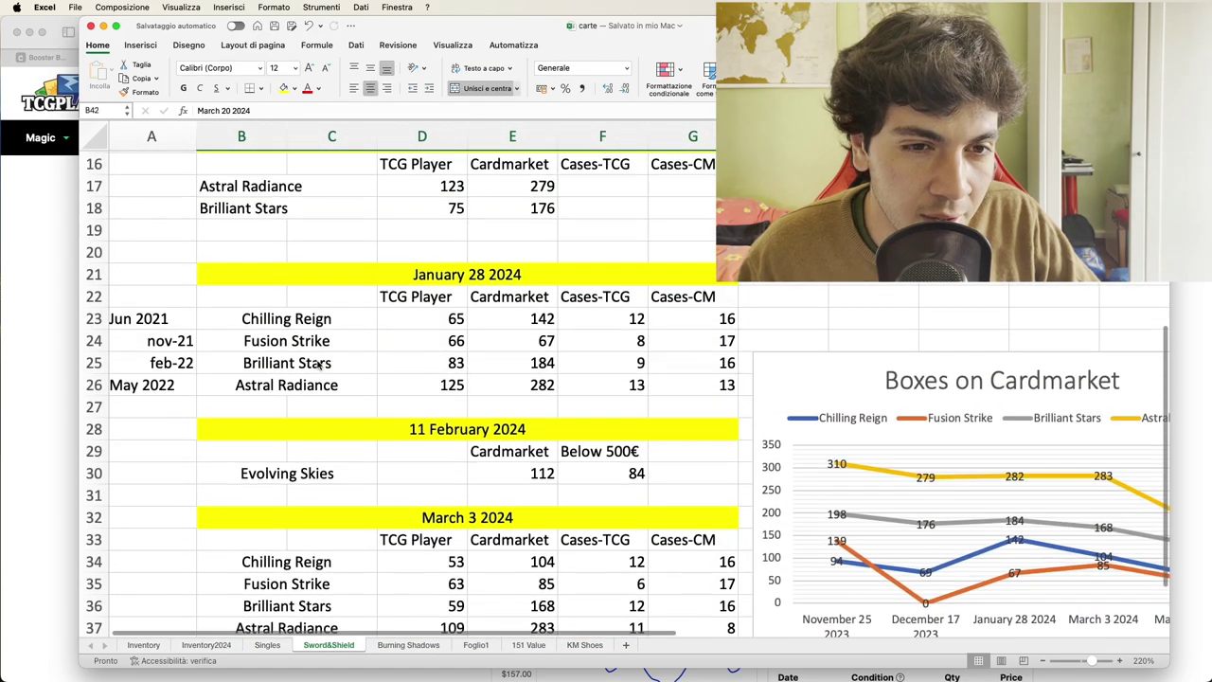
click(415, 348)
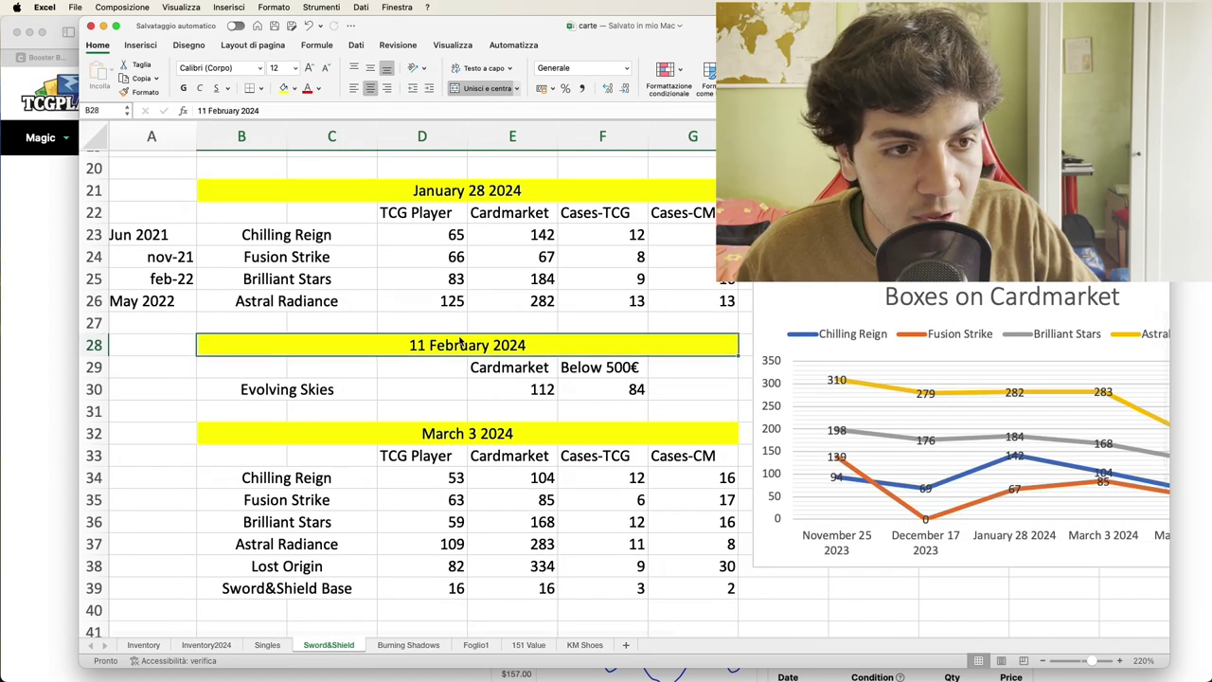
click(504, 390)
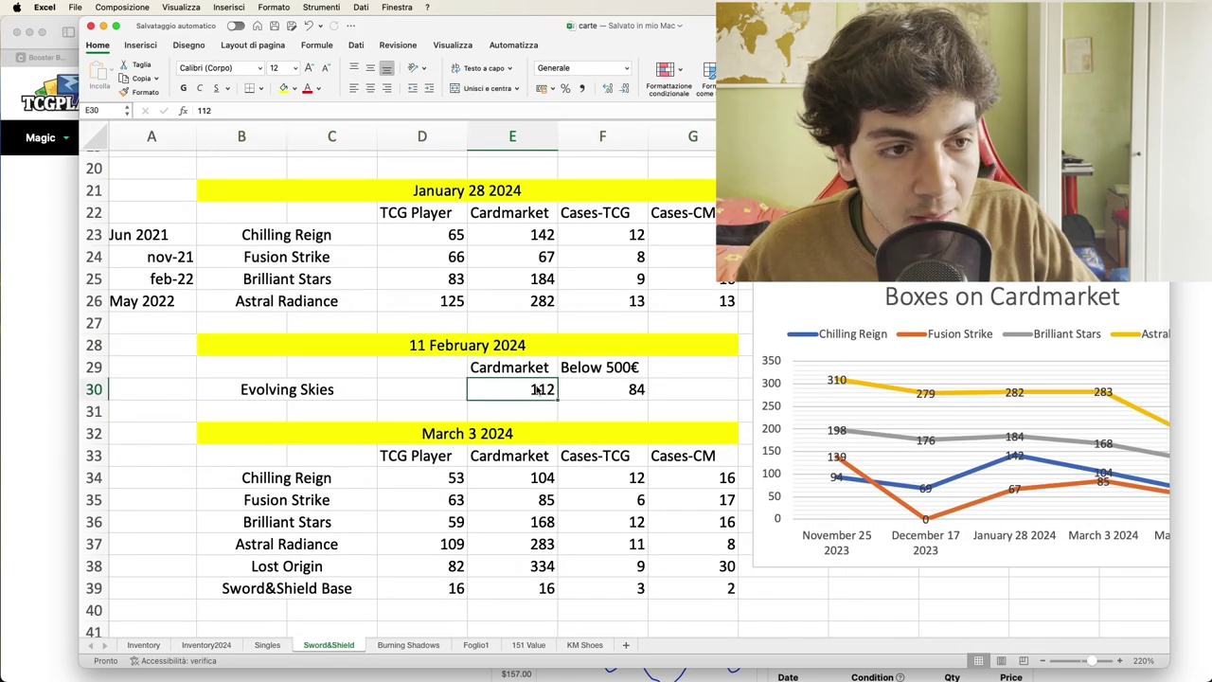
Compare the Evolving Skies Cardmarket and TCG Player counts between the March 20 2024 and March 28 2024 tables
scroll(512, 387, down, 10)
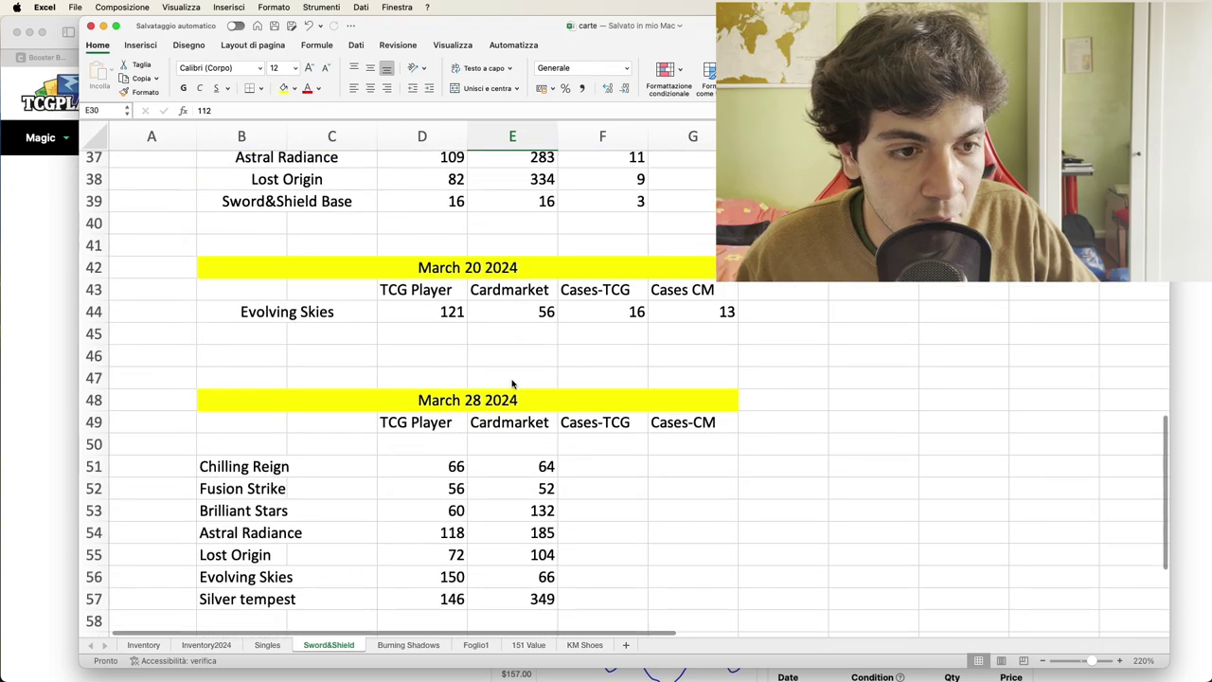
scroll(511, 379, up, 1)
click(509, 321)
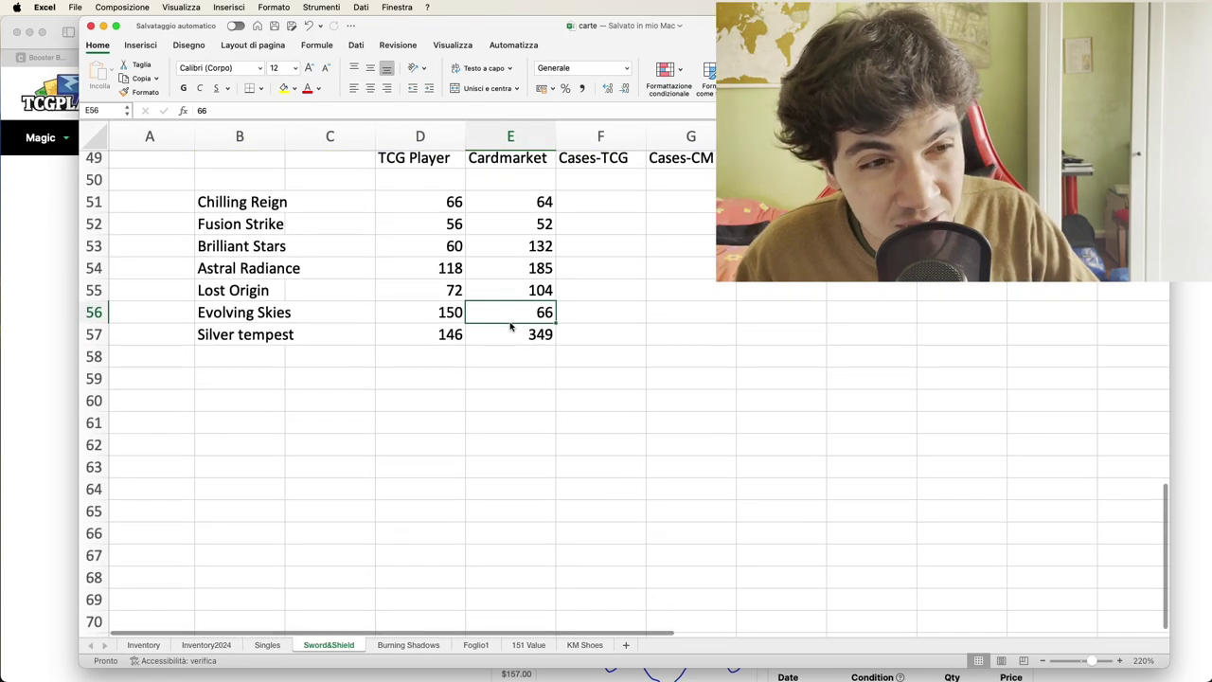
scroll(507, 326, up, 2)
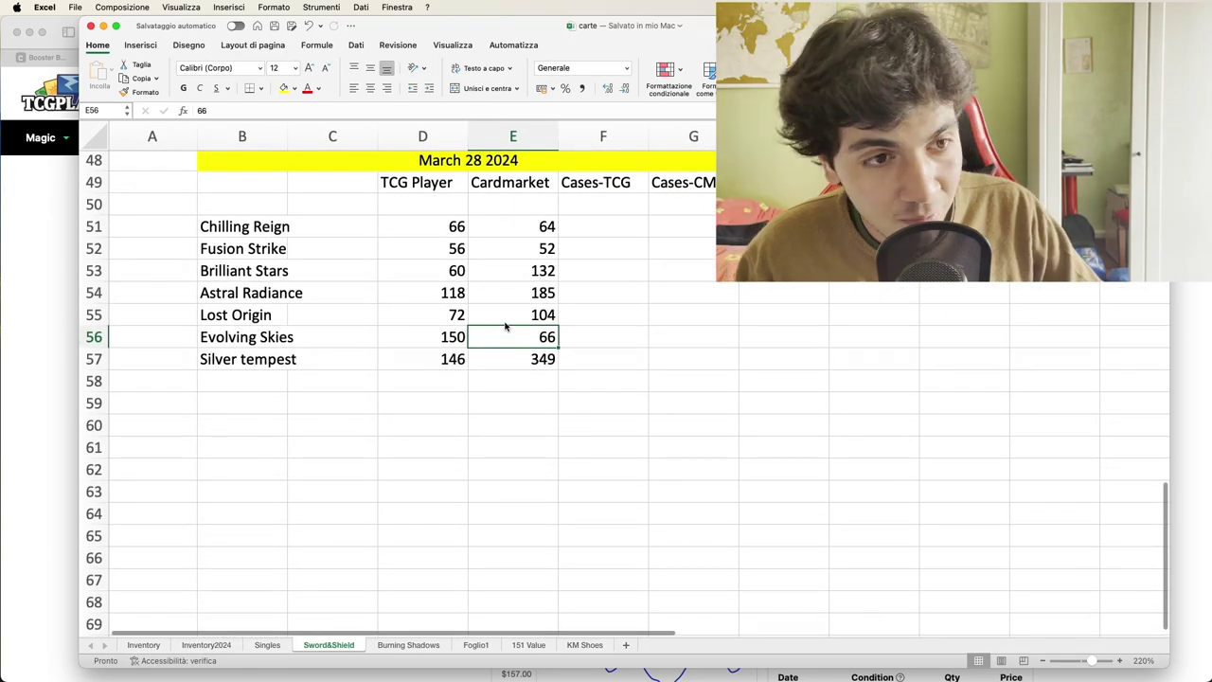
scroll(506, 326, up, 5)
click(518, 286)
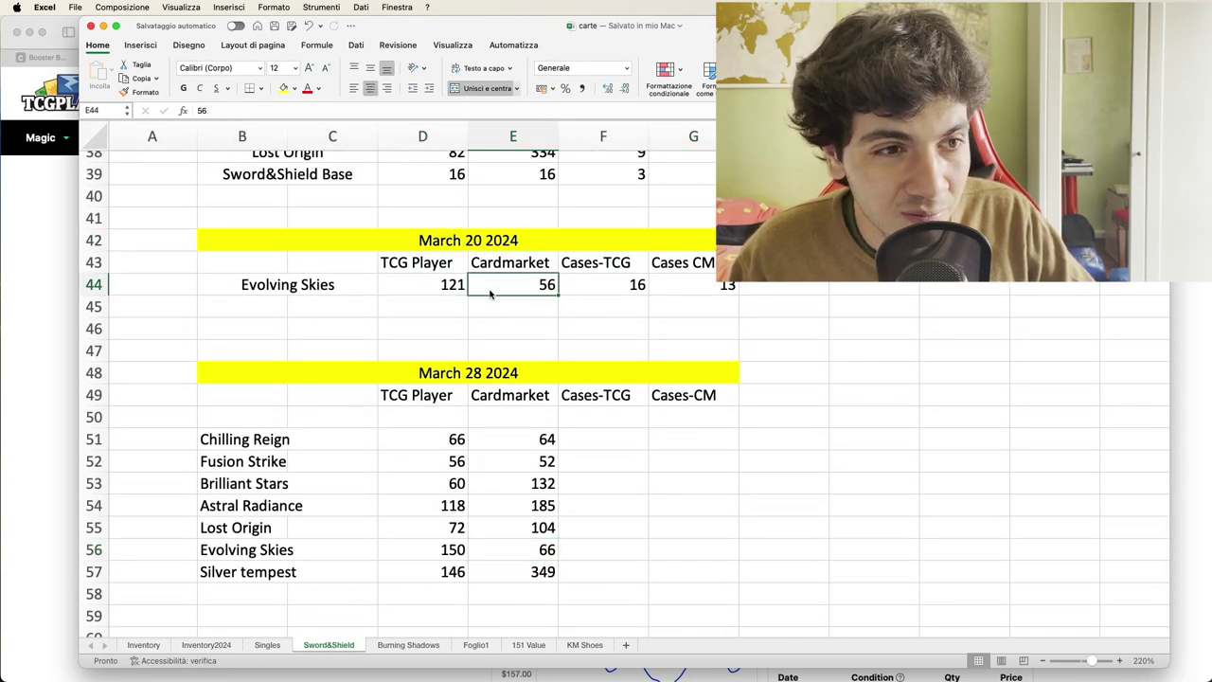
click(489, 557)
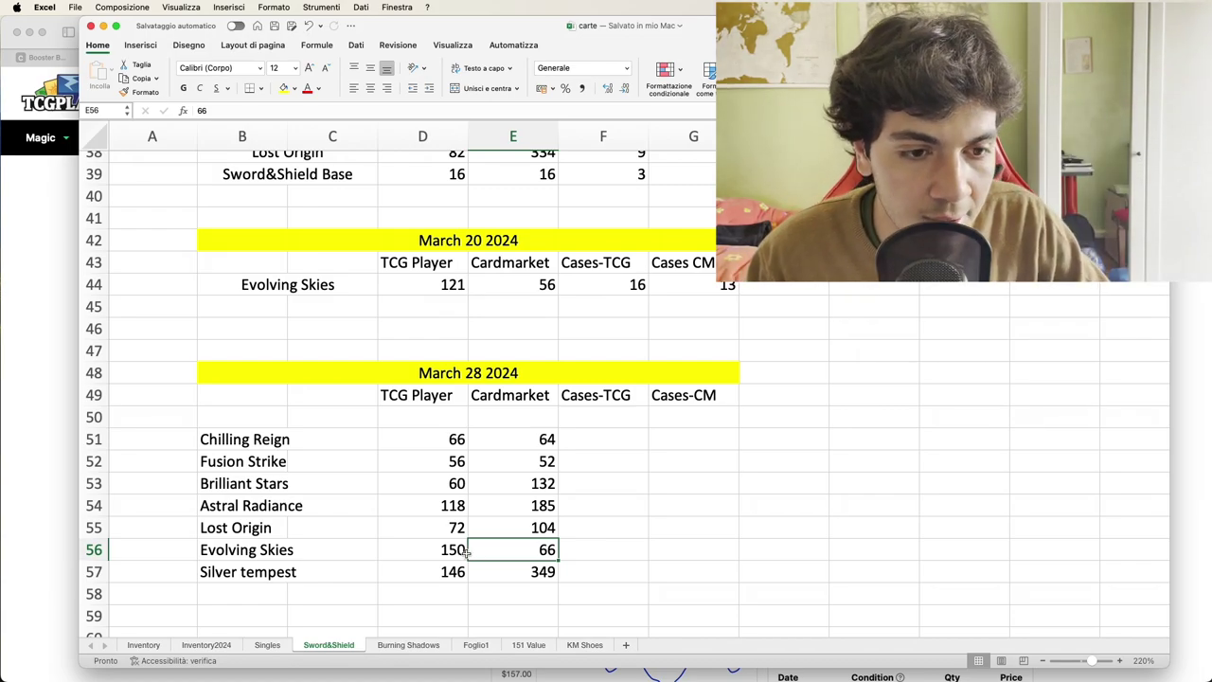
click(305, 555)
Check the Silver tempest counts for TCG Player and Cardmarket in the March 28 2024 table
click(413, 580)
click(241, 578)
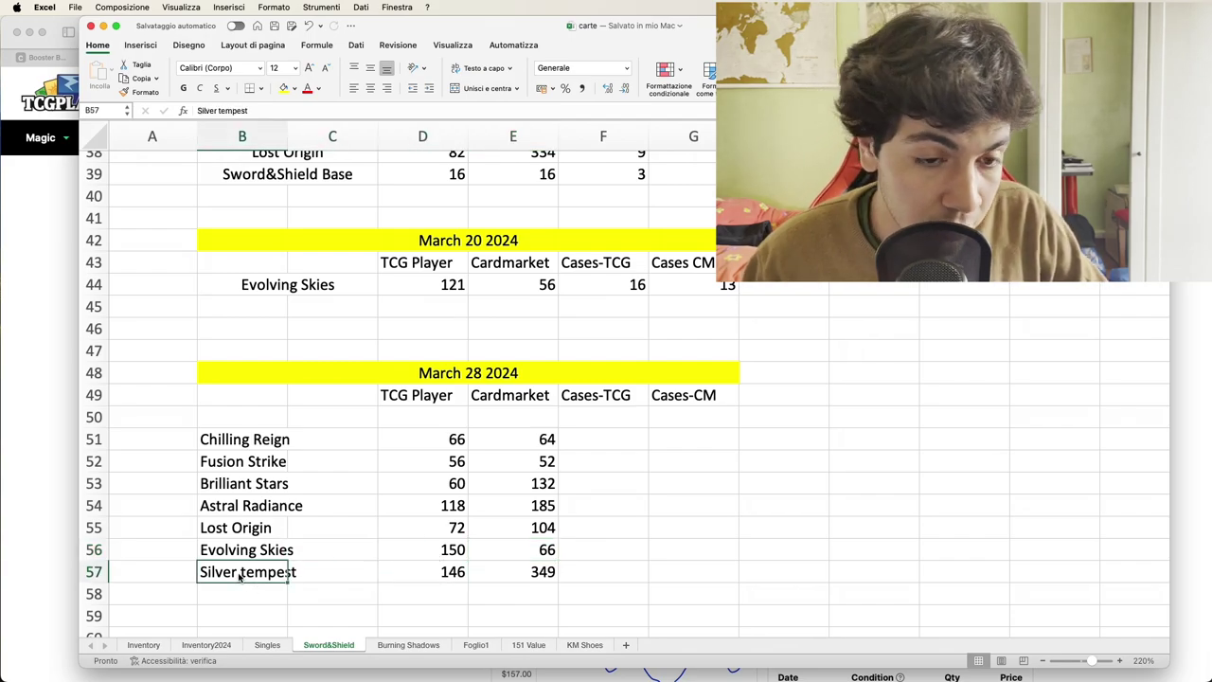
click(507, 573)
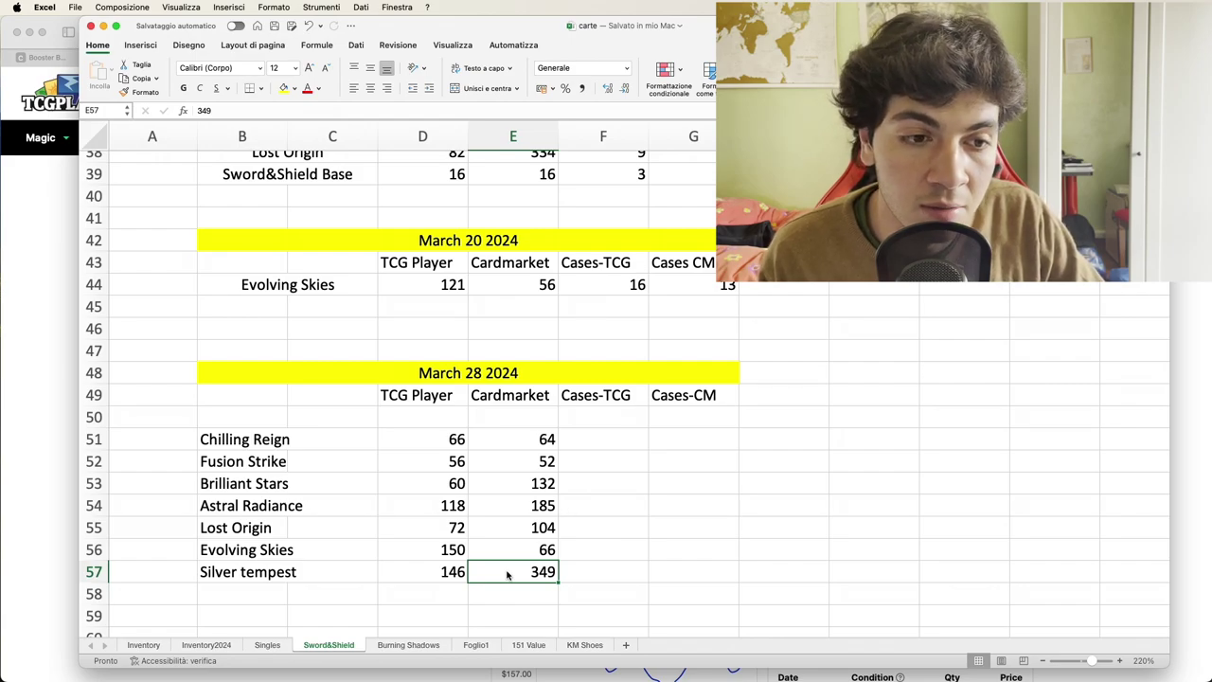
click(322, 571)
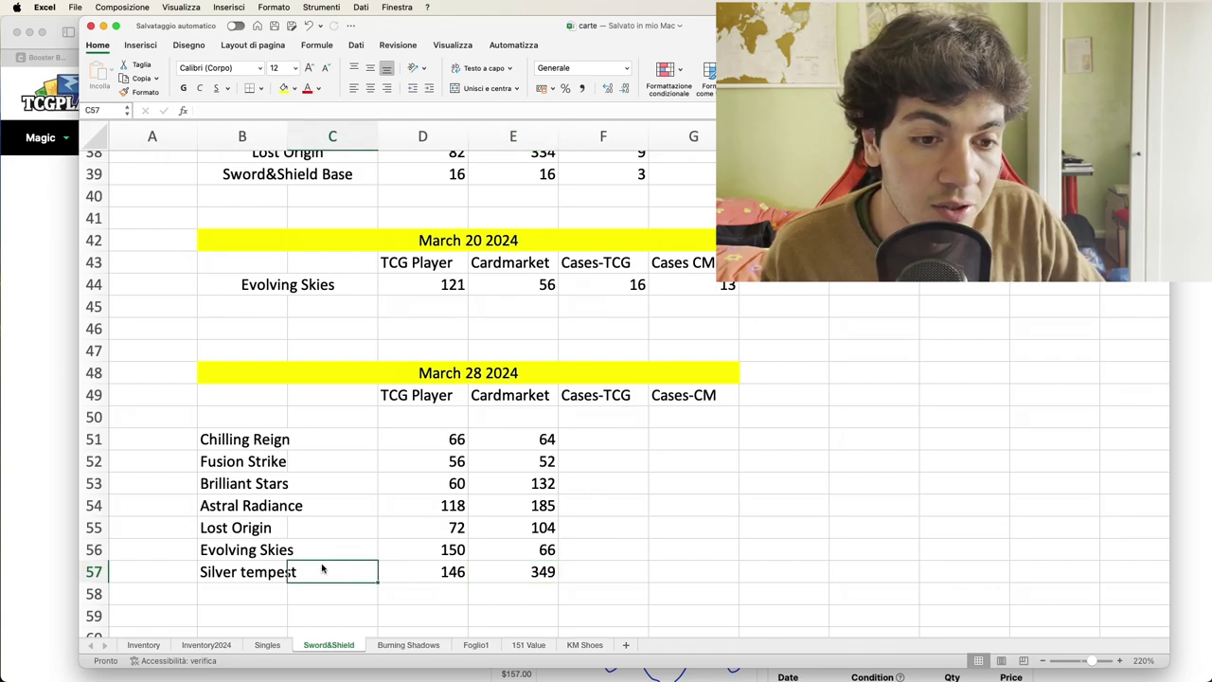
click(271, 579)
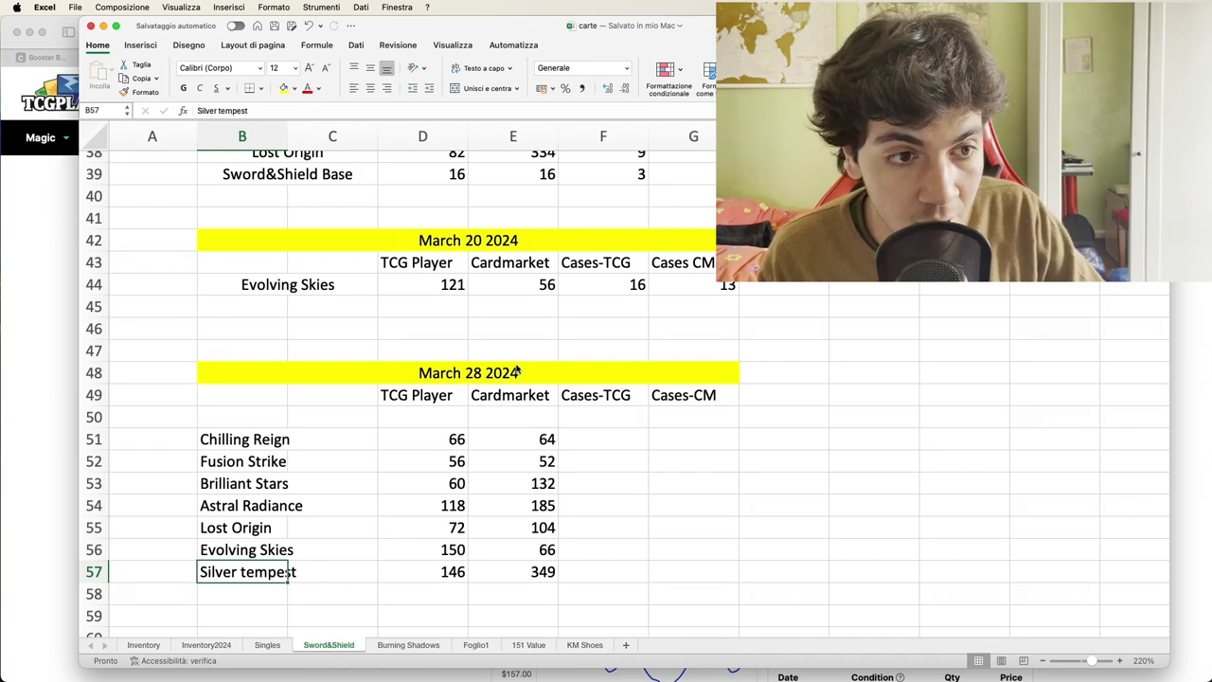
click(503, 580)
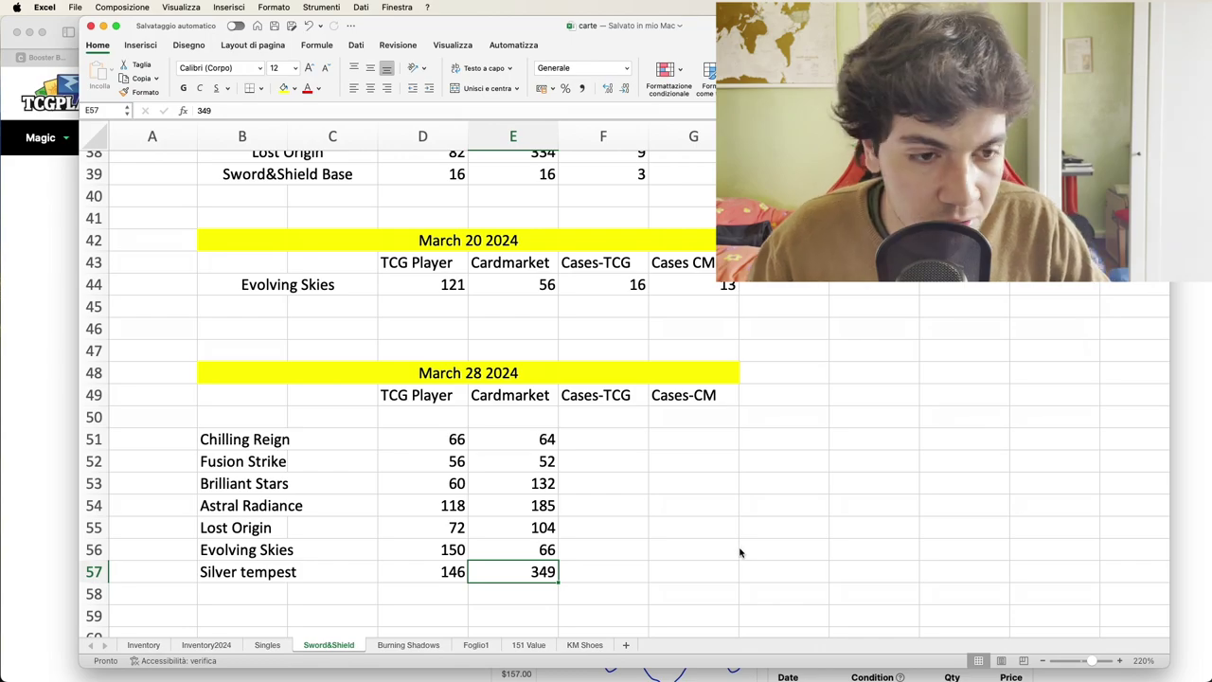
Look over the Boxes on Cardmarket chart and minimize the workbook to reveal the TCGplayer page
scroll(569, 426, up, 5)
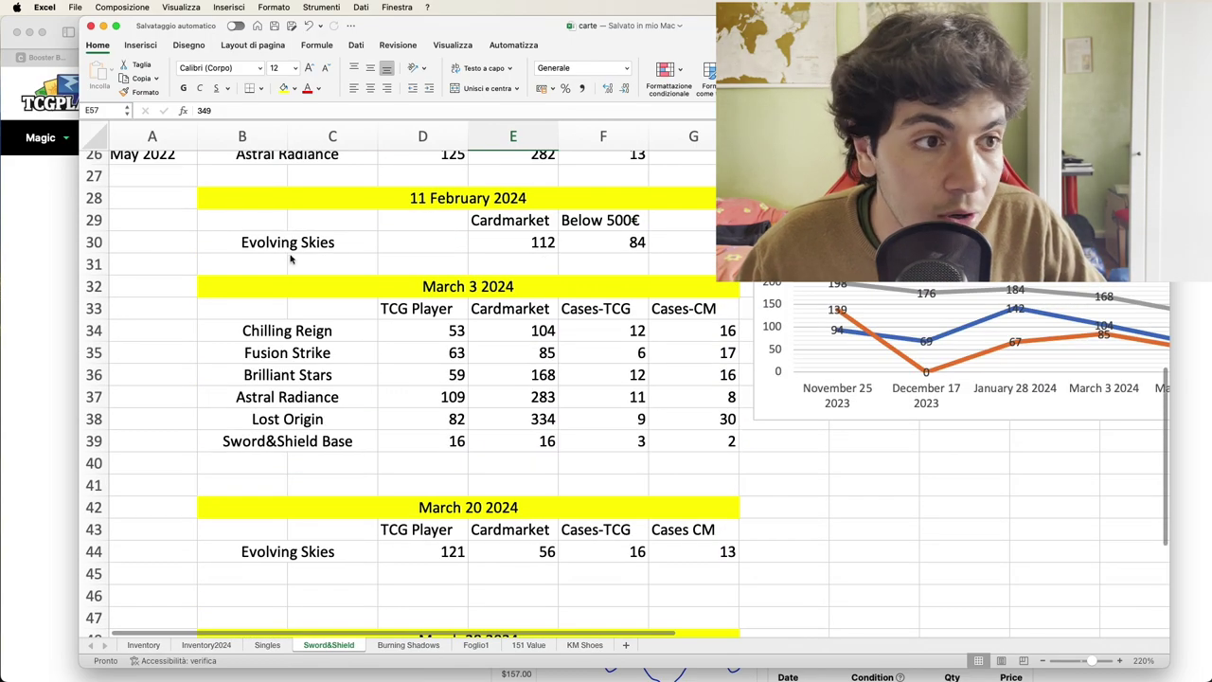
scroll(303, 260, right, 4)
scroll(319, 256, right, 1)
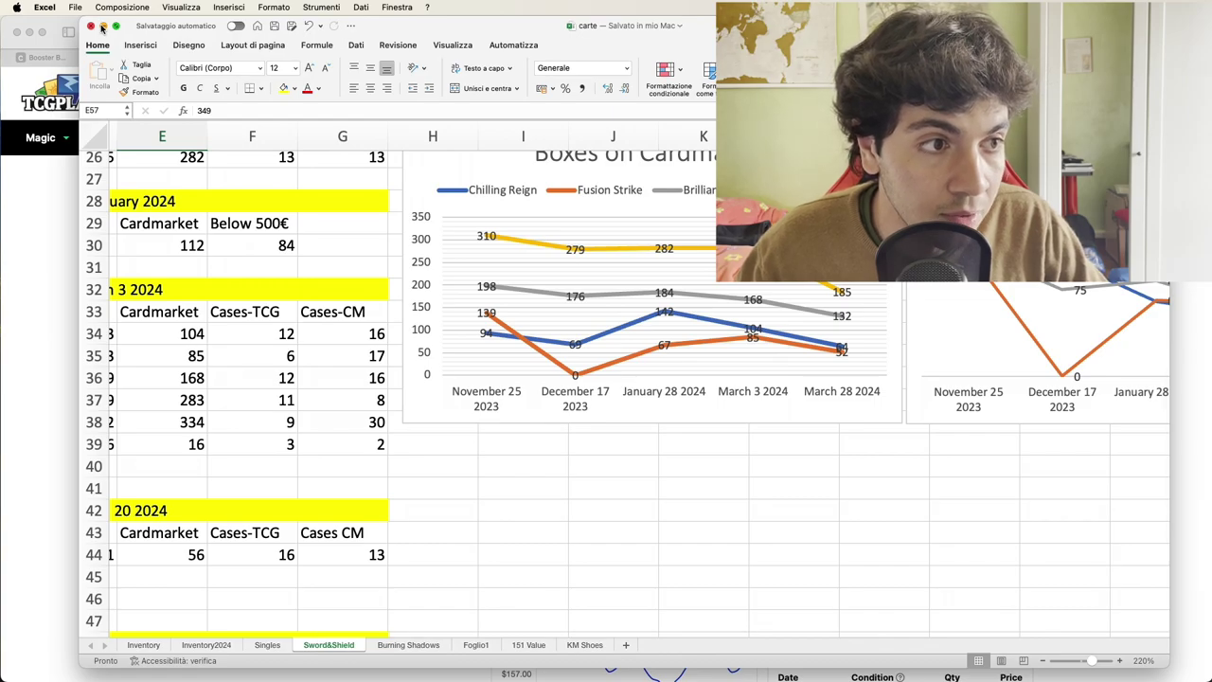
click(102, 27)
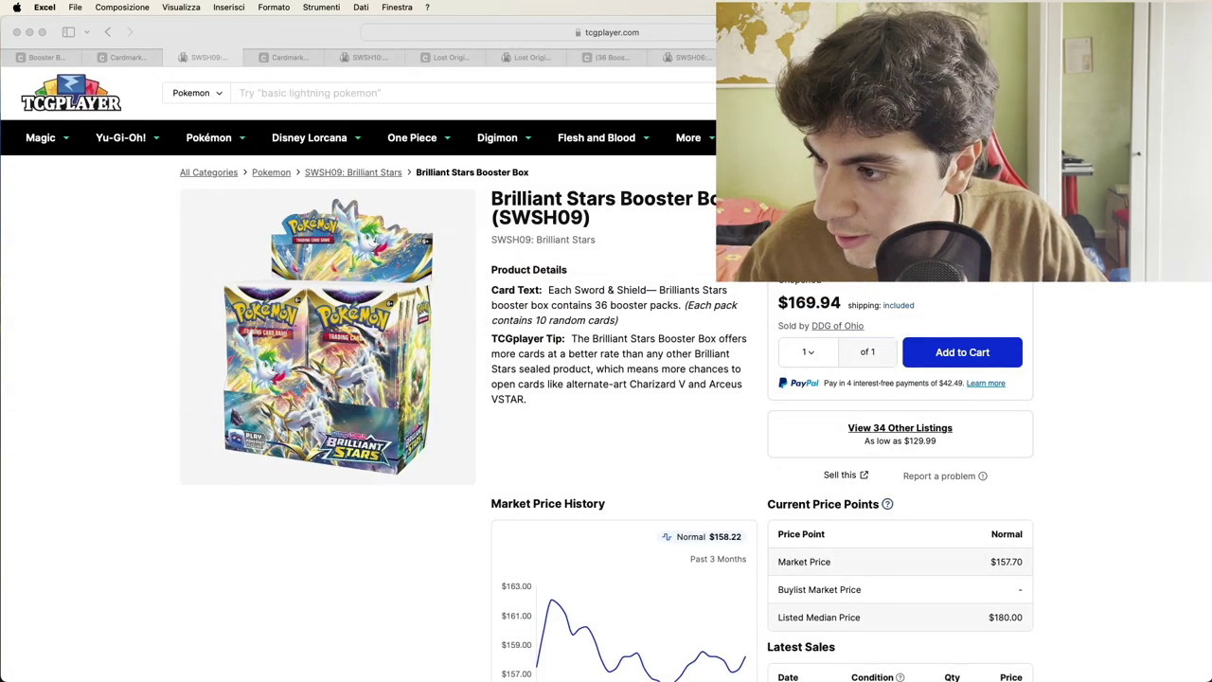
Switch to the earlier March booster box video on YouTube, skim its Chilling Reign listings up to about 3:01, and minimize its window
drag(912, 19, 272, 5)
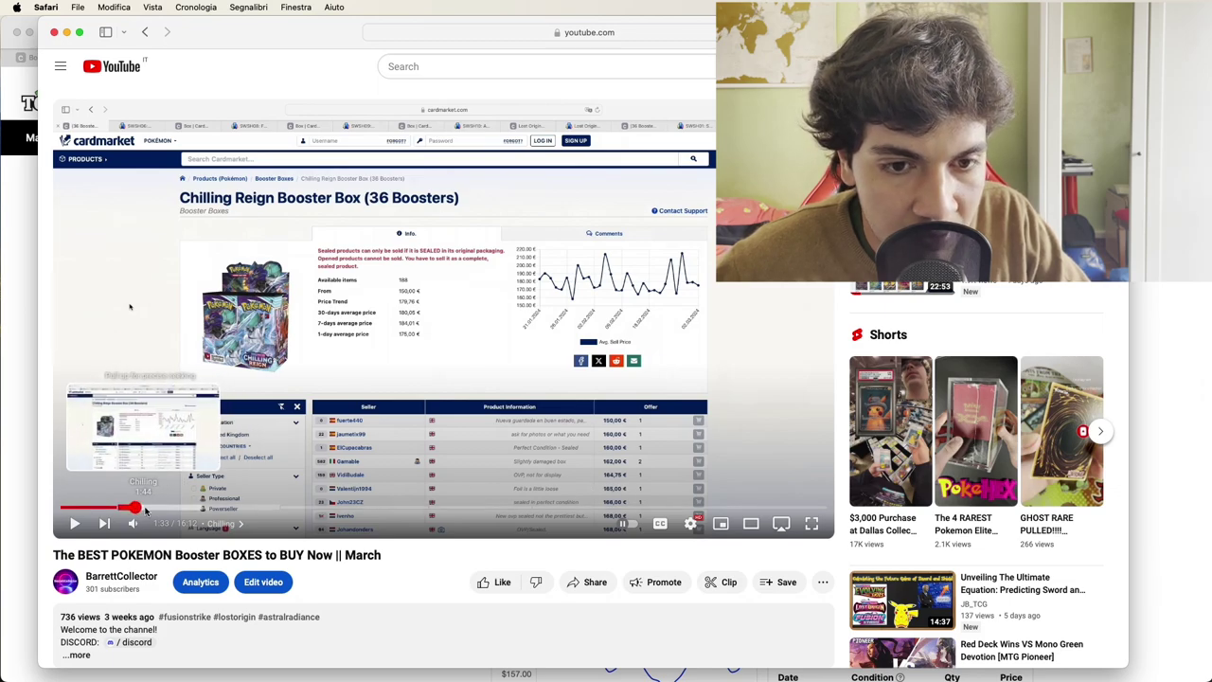
click(197, 510)
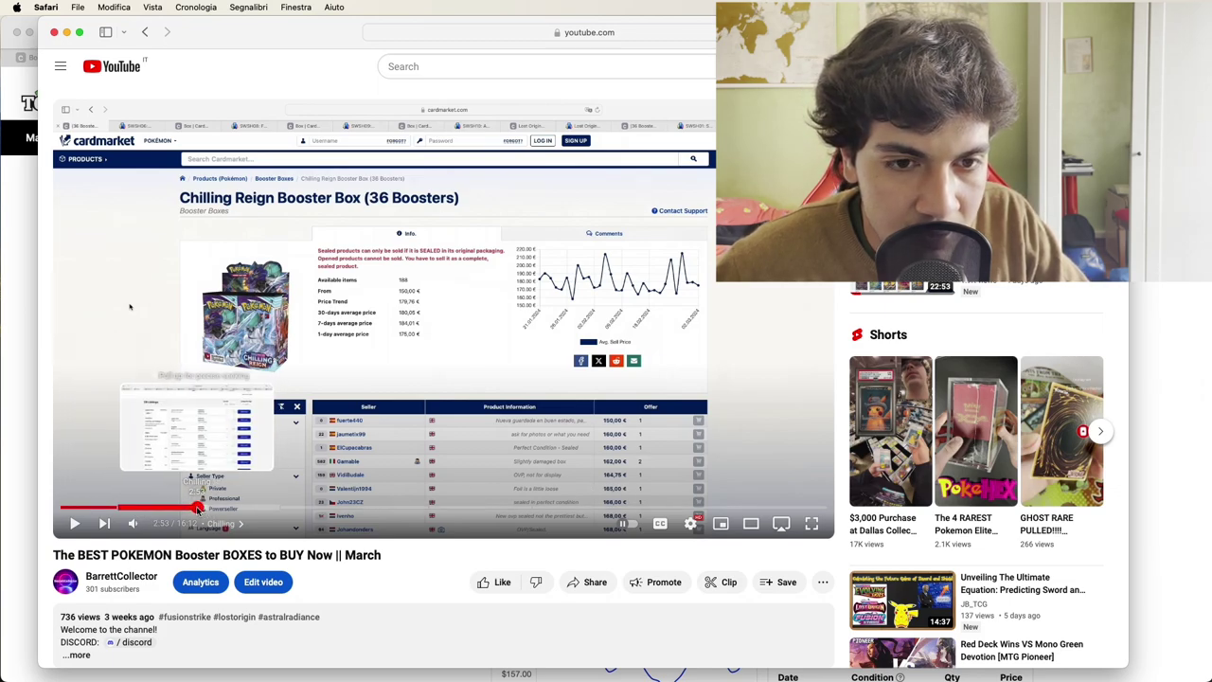
scroll(190, 511, down, 1)
scroll(386, 219, up, 1)
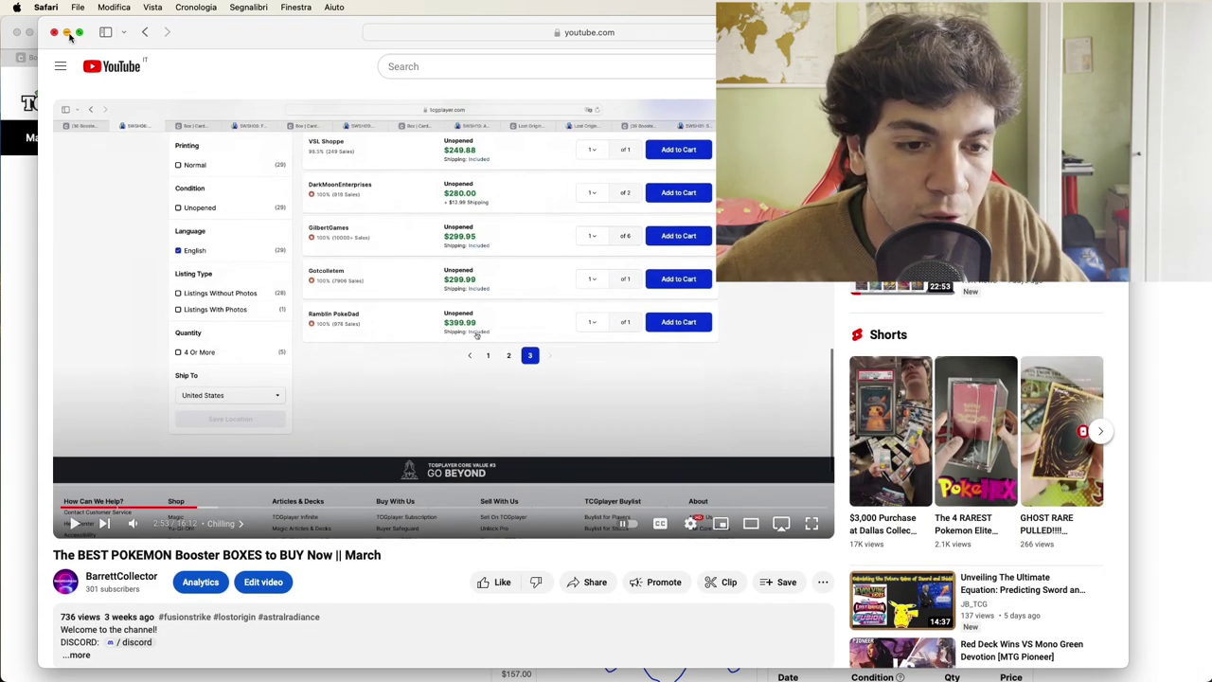
click(180, 510)
click(200, 511)
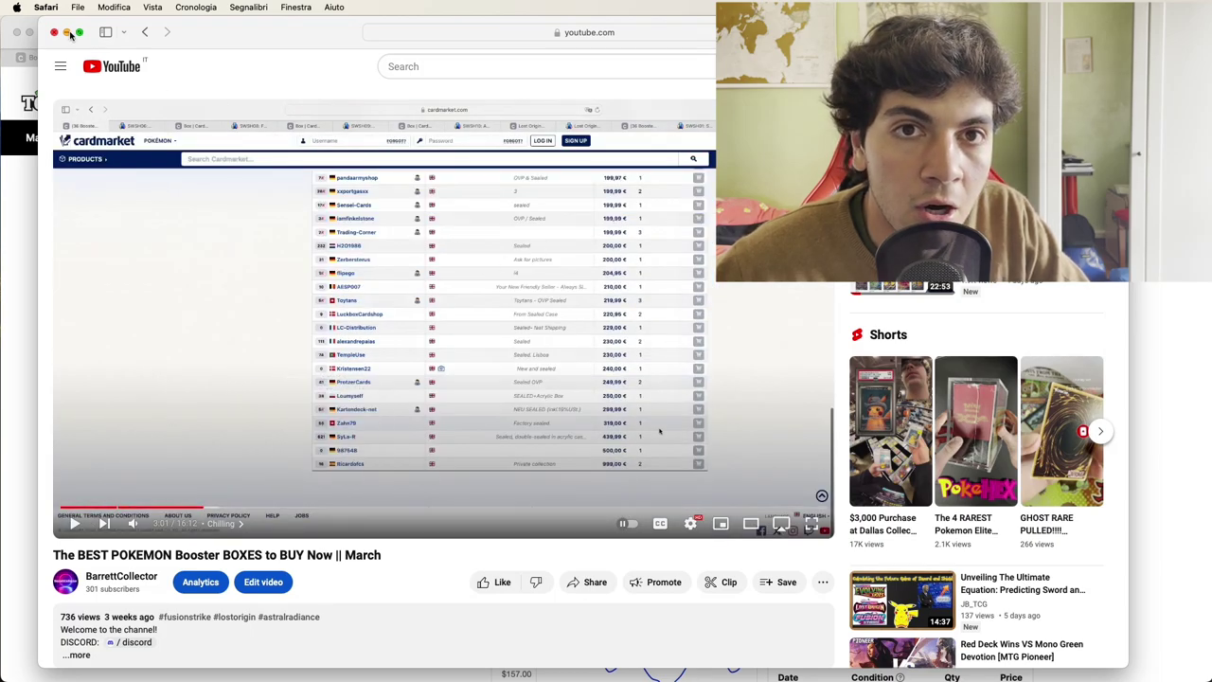
click(67, 33)
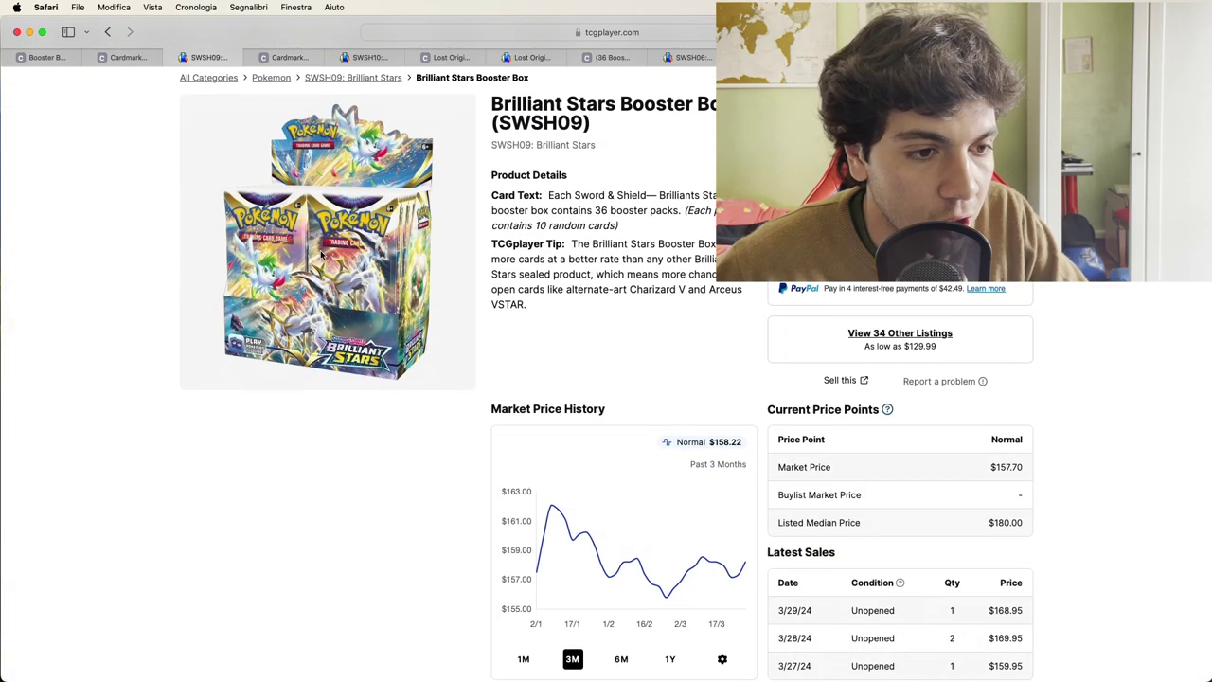
Open the Cardmarket page of the Brilliant Stars Booster Box and review its price history and offers
mouse_move(716, 569)
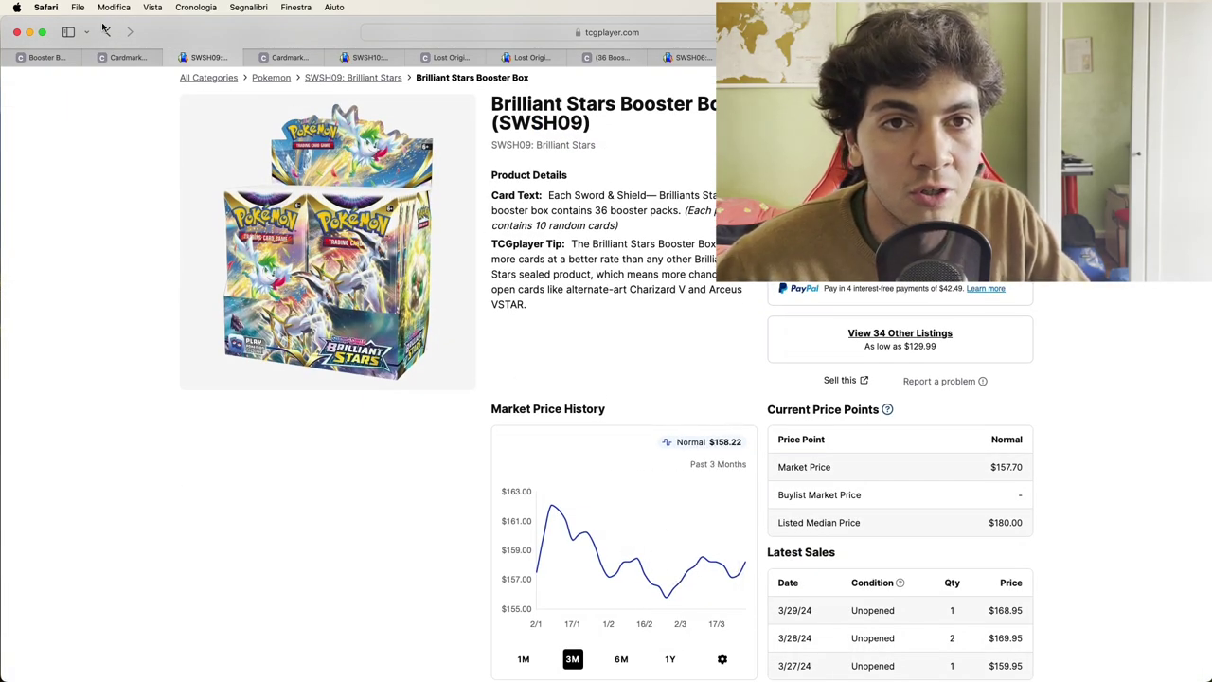
click(123, 56)
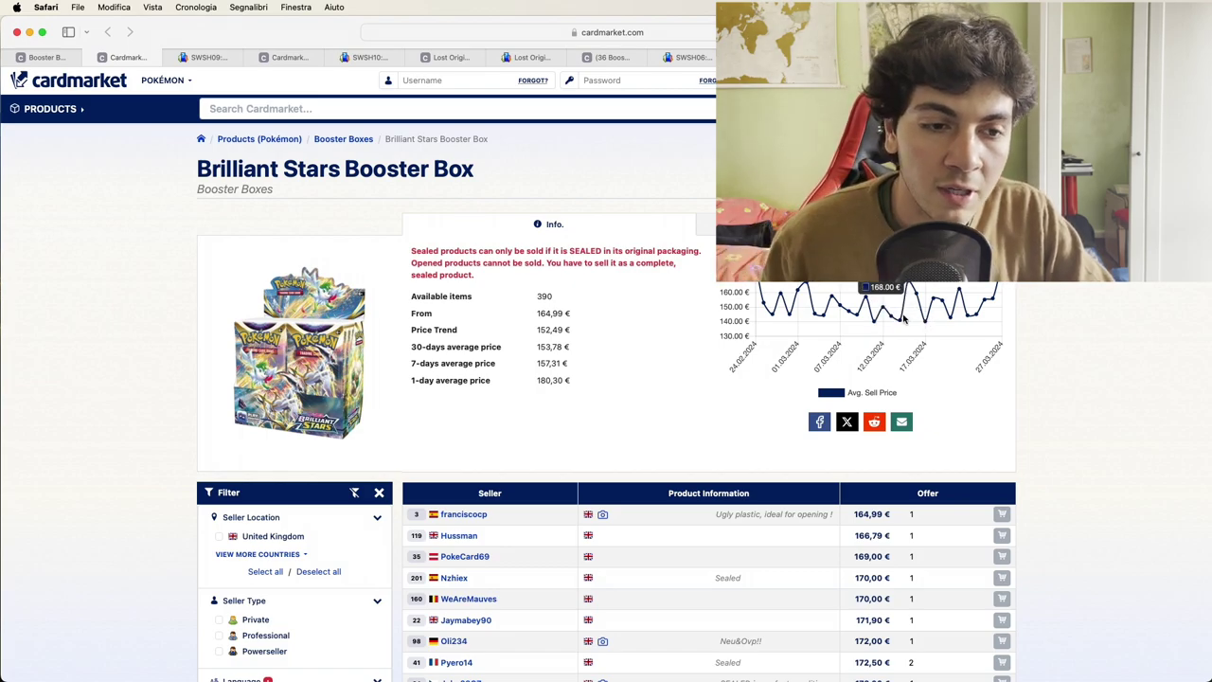
scroll(888, 320, down, 3)
Open the Cardmarket page of the Chilling Reign Booster Box and review its price summary and cheapest offers
key(ctrl+Tab)
scroll(900, 341, down, 2)
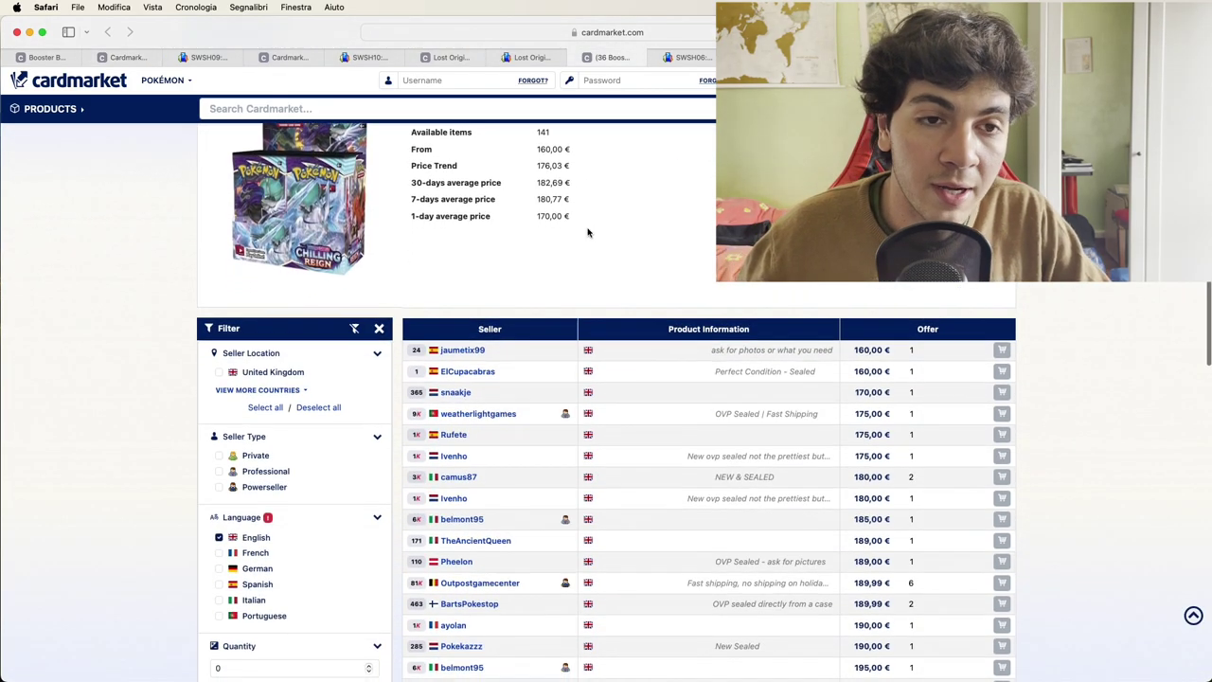
scroll(909, 358, up, 2)
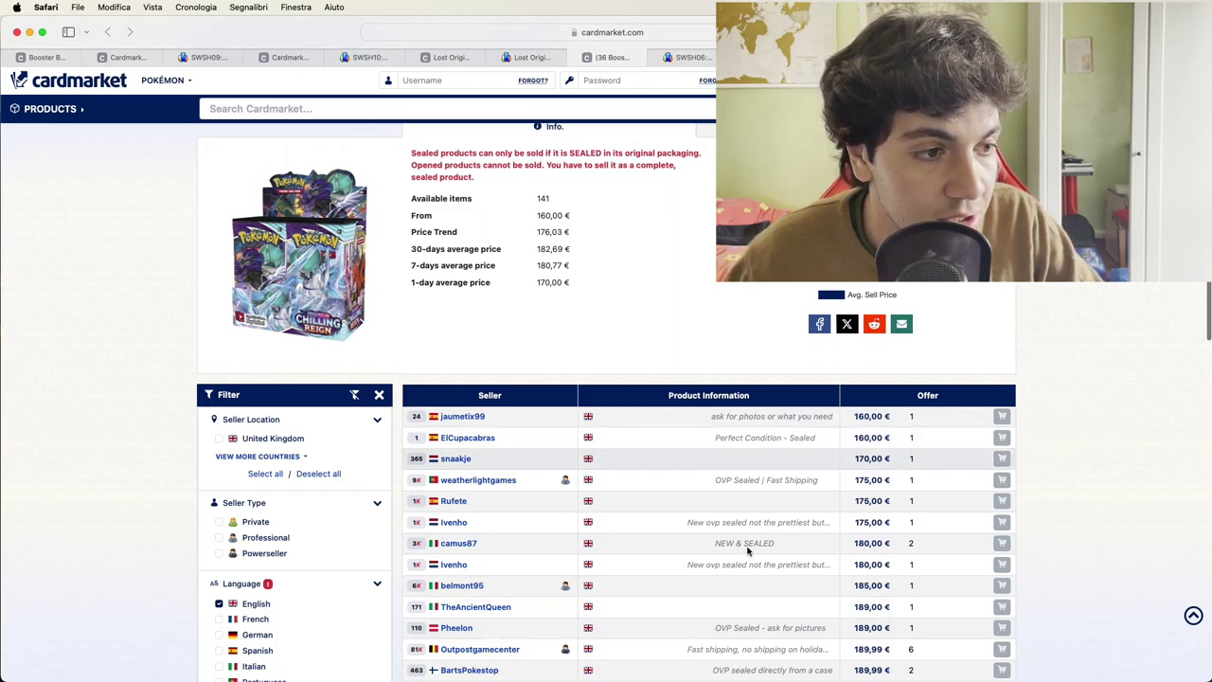
scroll(909, 568, down, 2)
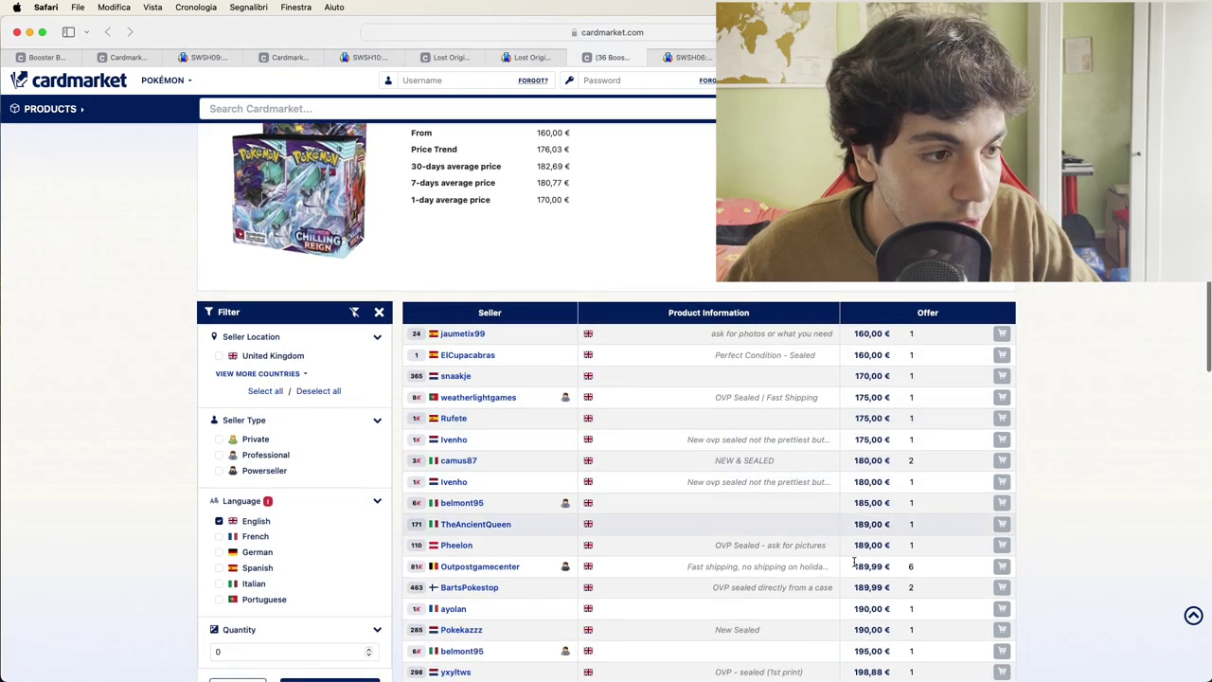
Examine the Chilling Reign offer prices and quantities between the 180,00 € and 189,99 € listings, along with the average sell price chart
drag(858, 464, 912, 585)
click(895, 460)
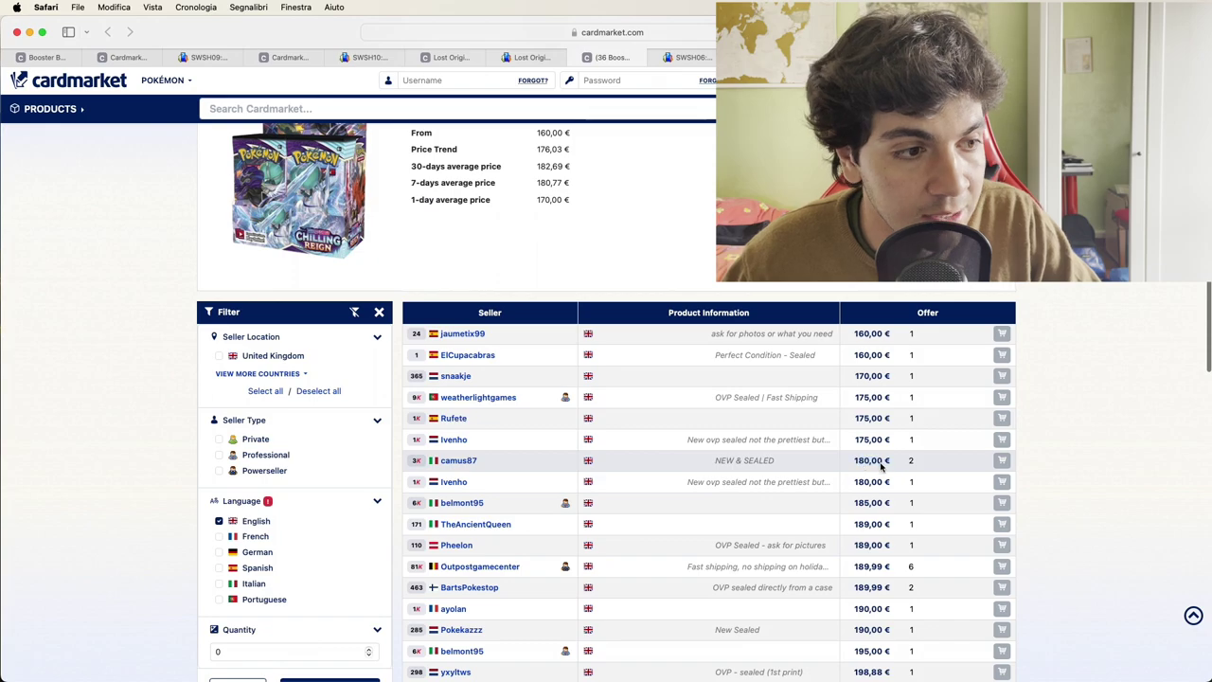
click(918, 572)
scroll(916, 574, up, 1)
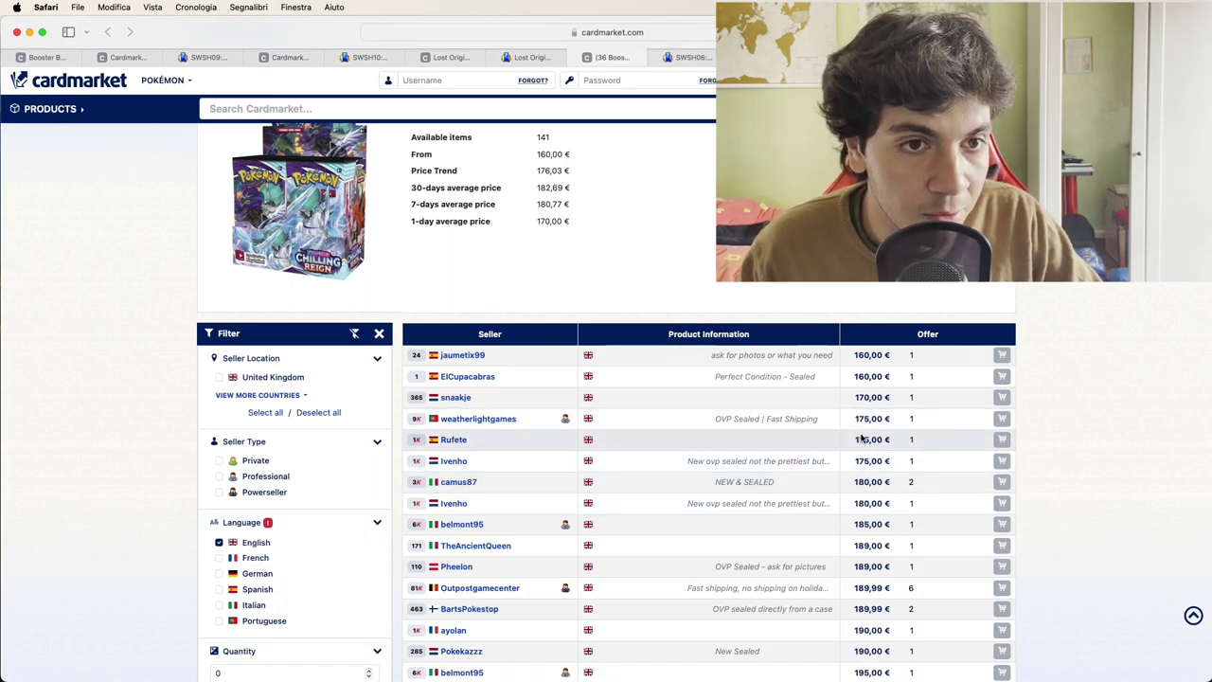
scroll(861, 438, up, 3)
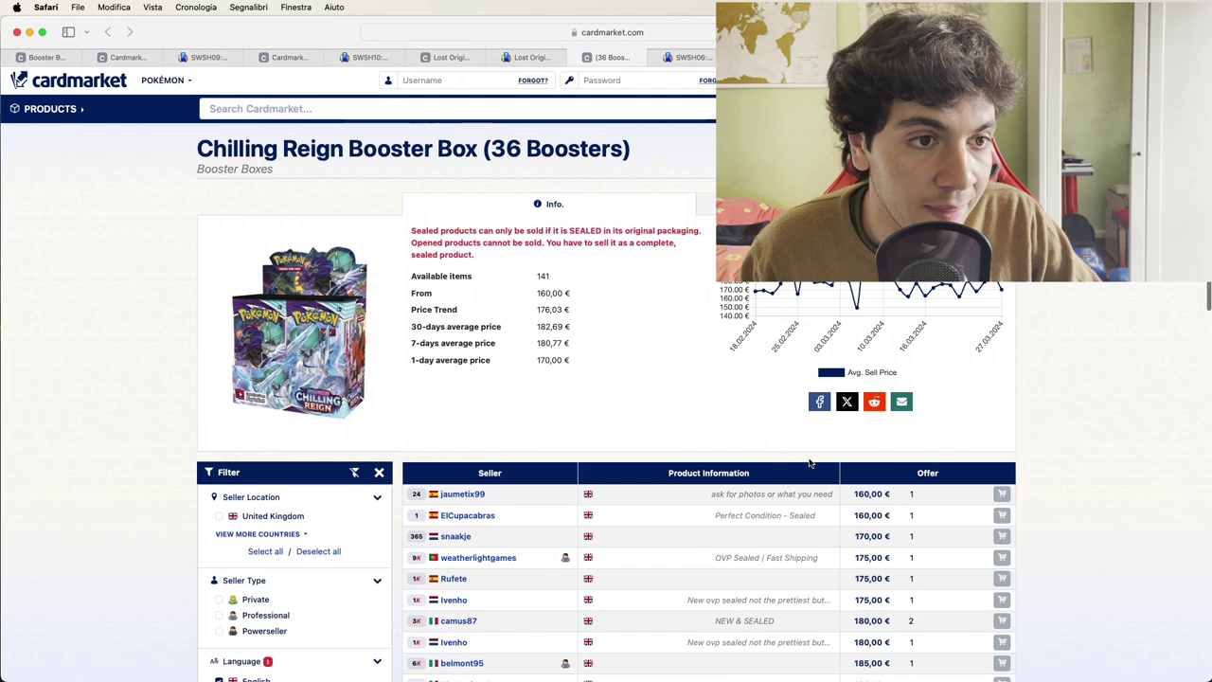
scroll(813, 462, down, 3)
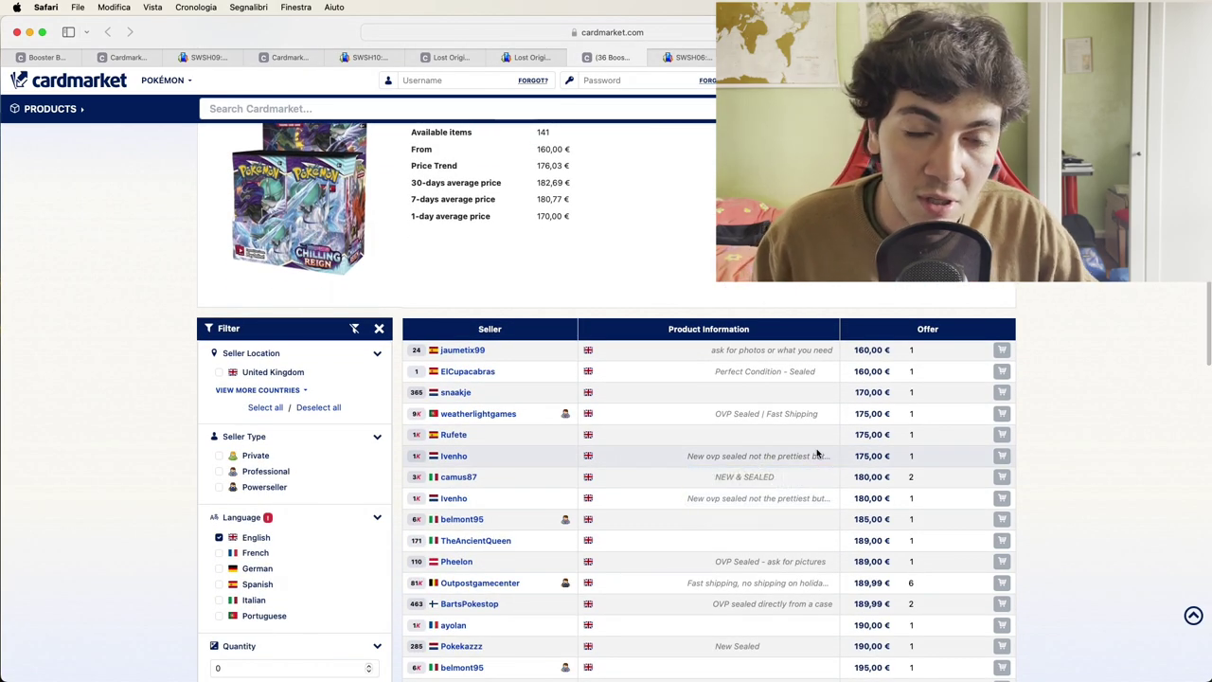